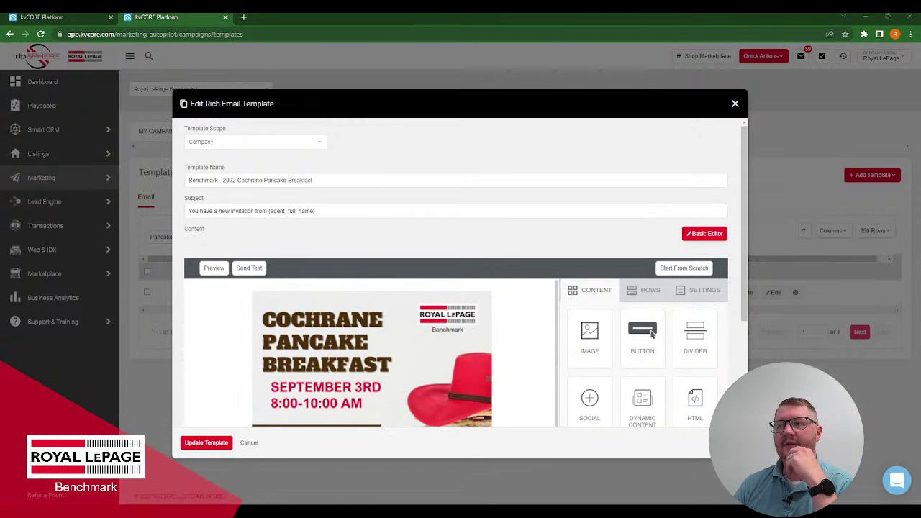
# - Review the full content of the 2022 Cochrane Pancake Breakfast email template and close it without saving
pyautogui.scroll(-2, 643, 345)
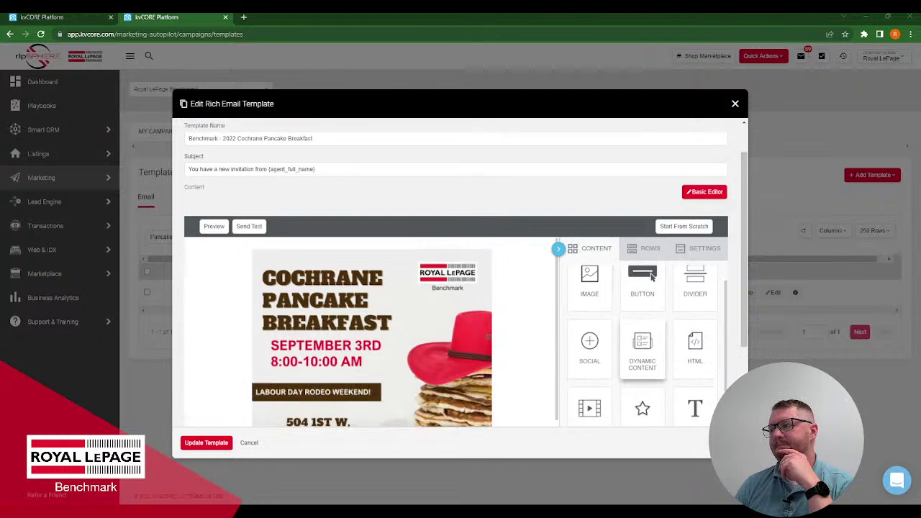
pyautogui.scroll(-5, 371, 331)
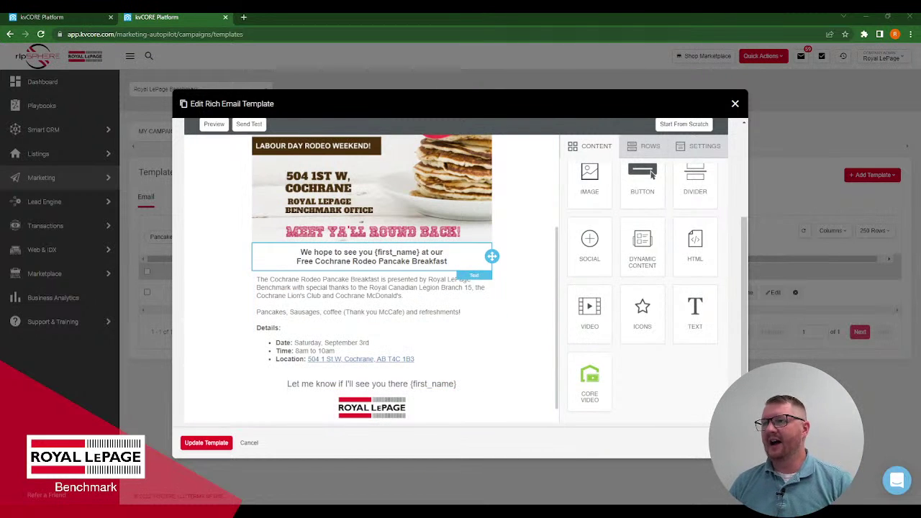
pyautogui.scroll(3, 372, 288)
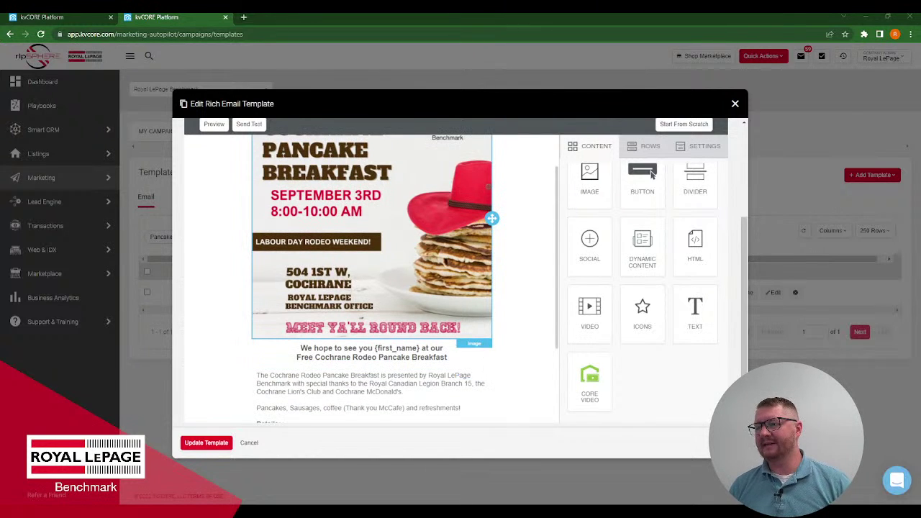
pyautogui.scroll(-3, 371, 288)
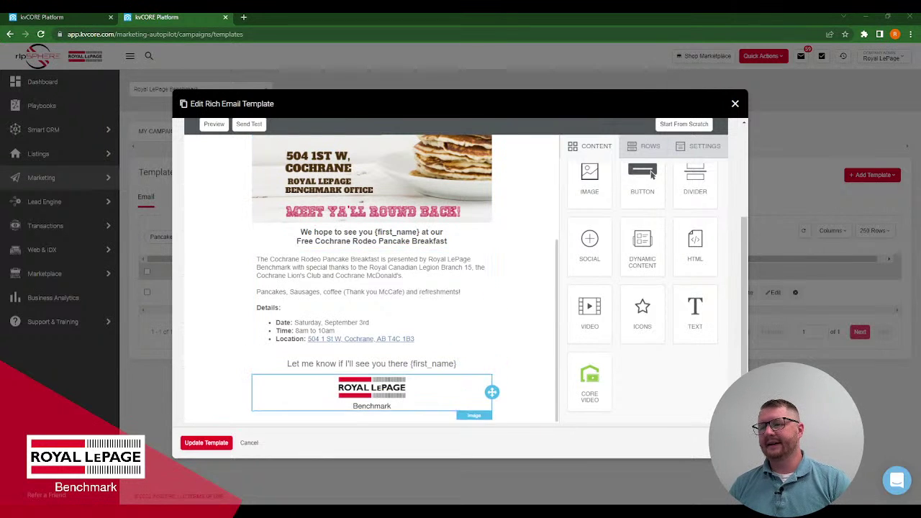
pyautogui.scroll(-1, 371, 360)
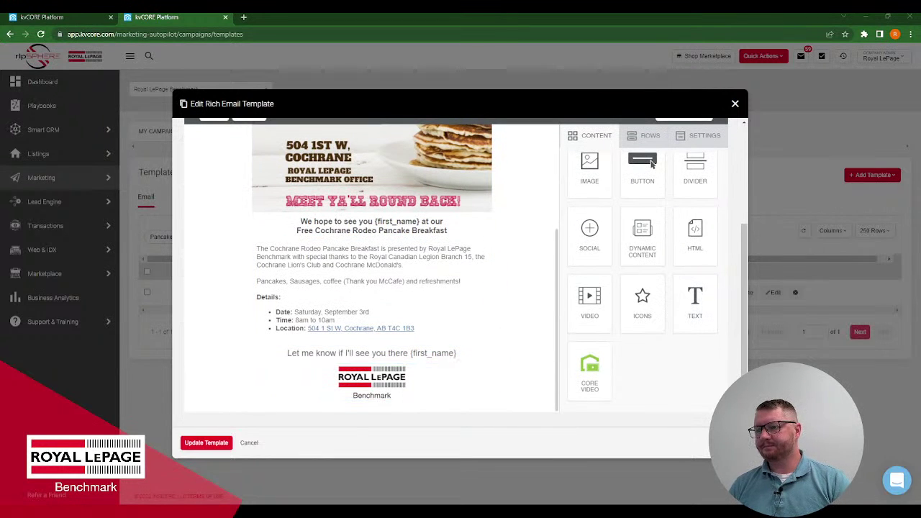
pyautogui.click(249, 443)
pyautogui.click(436, 250)
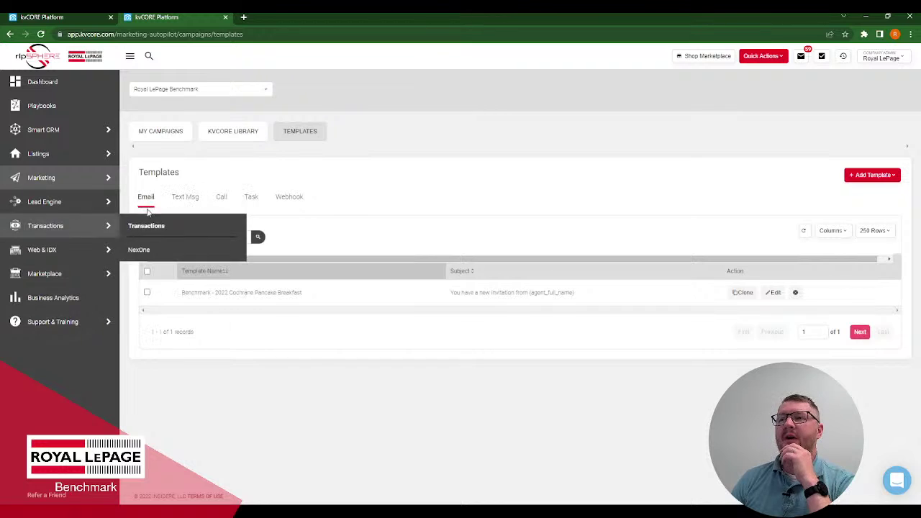
# - Go to the templates list within the marketing Smart Campaigns
pyautogui.moveTo(53, 179)
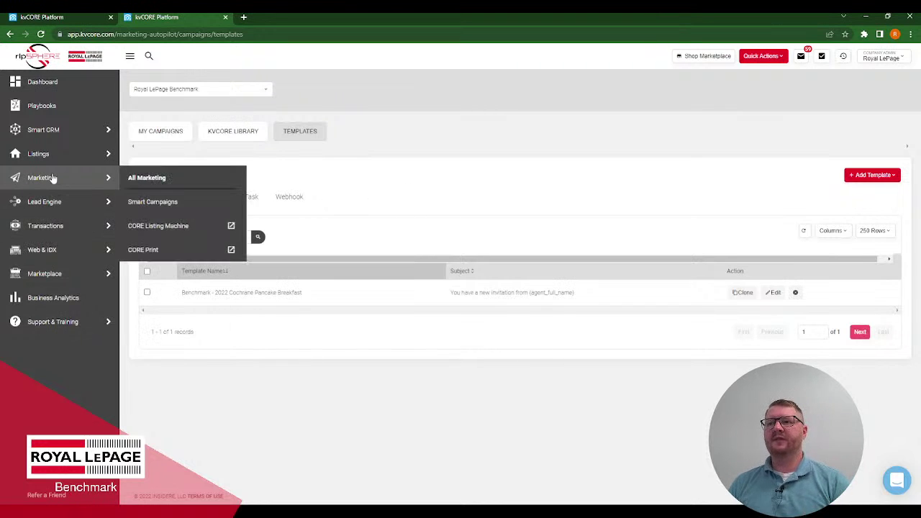
pyautogui.click(179, 207)
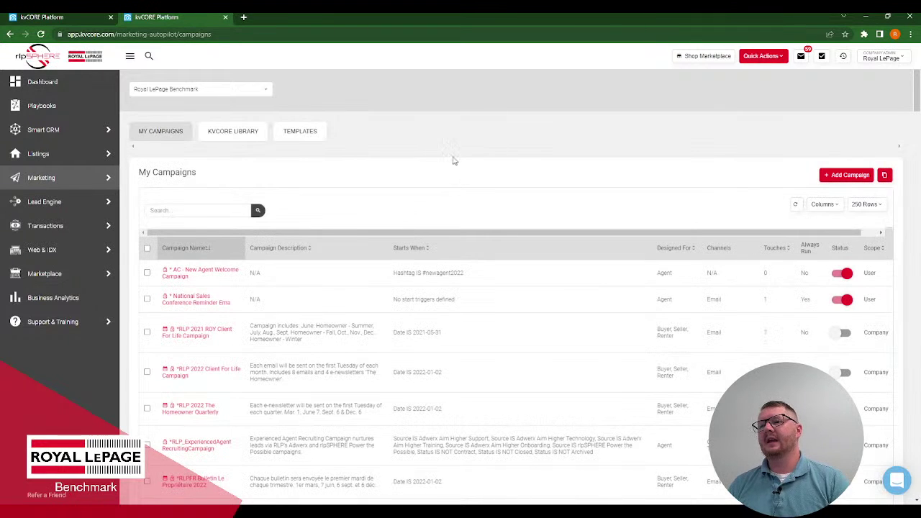
pyautogui.click(298, 133)
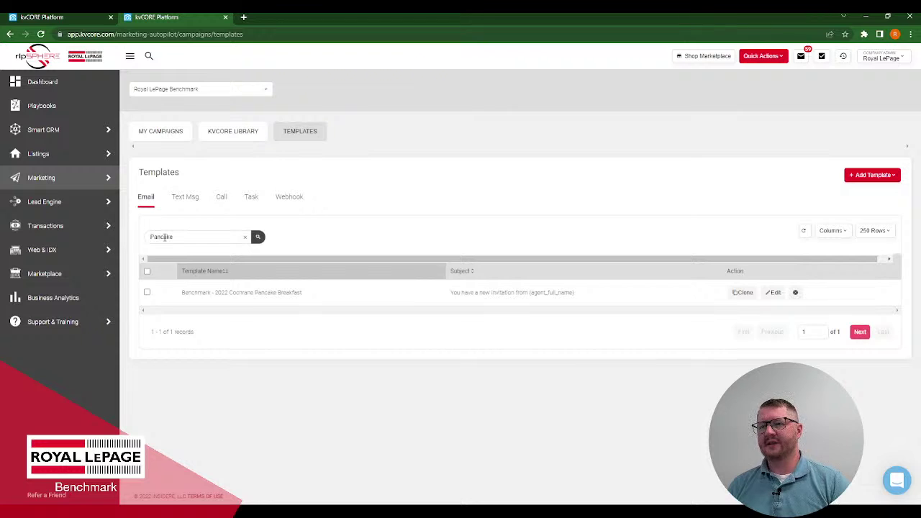
# - Replace the current template search with "Benchmark" and look through the matching email templates
pyautogui.click(245, 237)
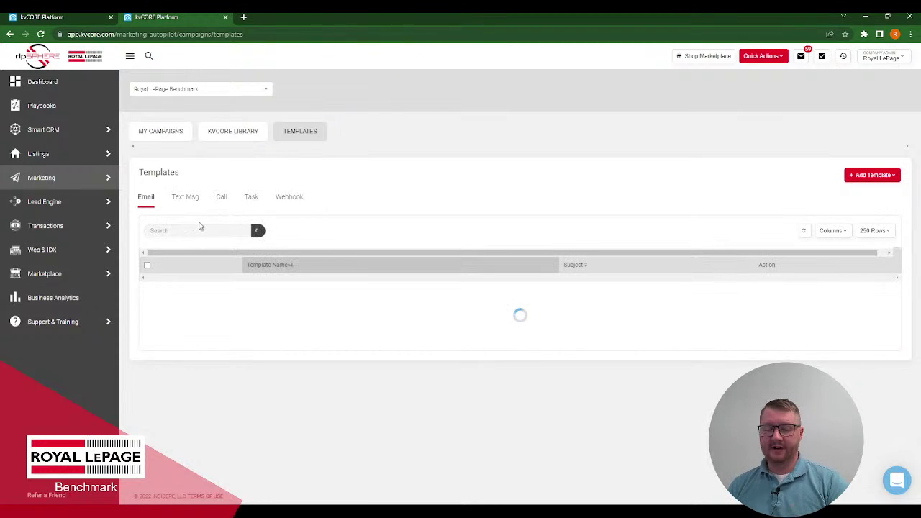
pyautogui.click(195, 229)
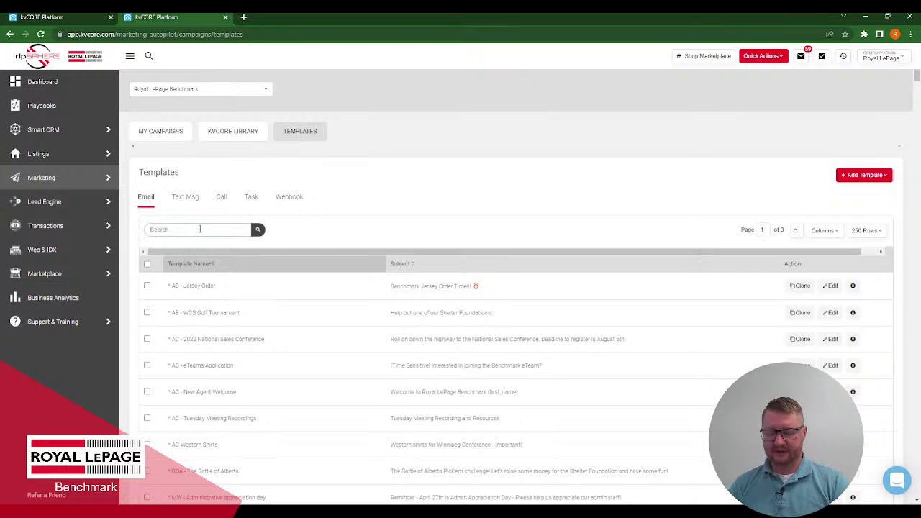
pyautogui.write('Benchmark')
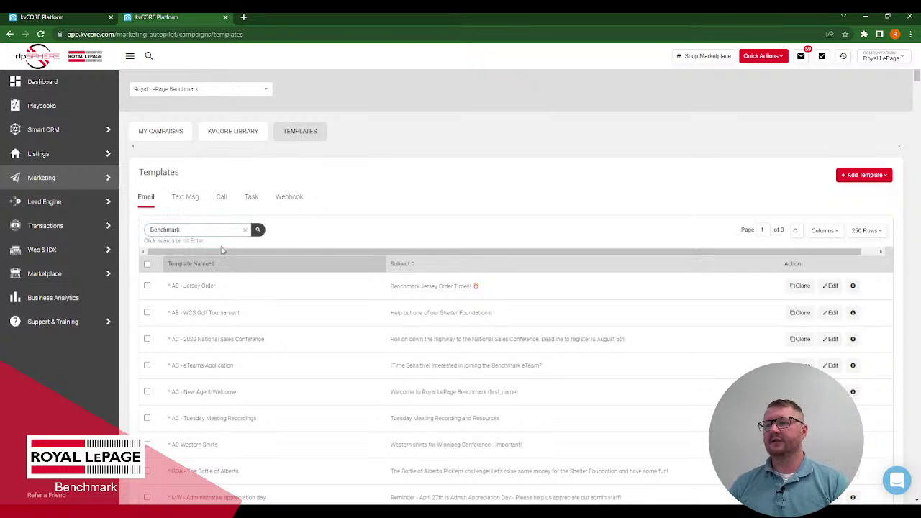
pyautogui.press('Return')
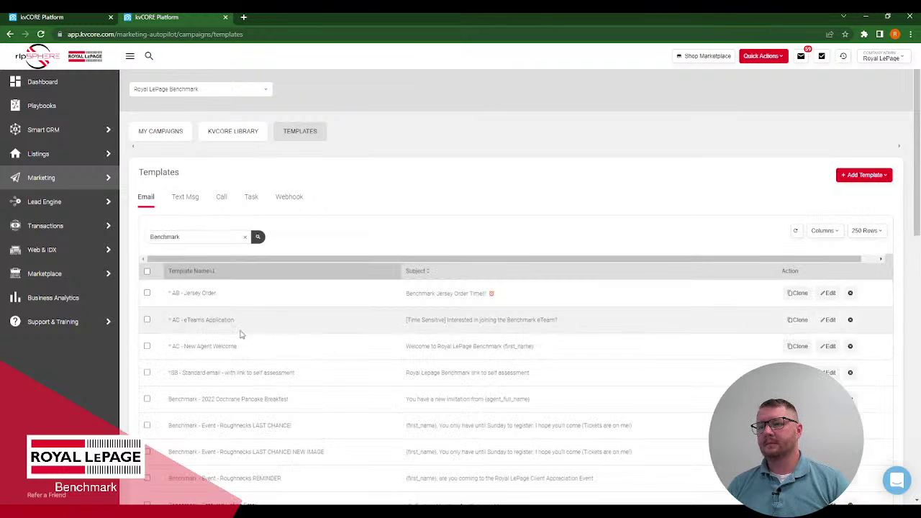
pyautogui.scroll(-2, 237, 353)
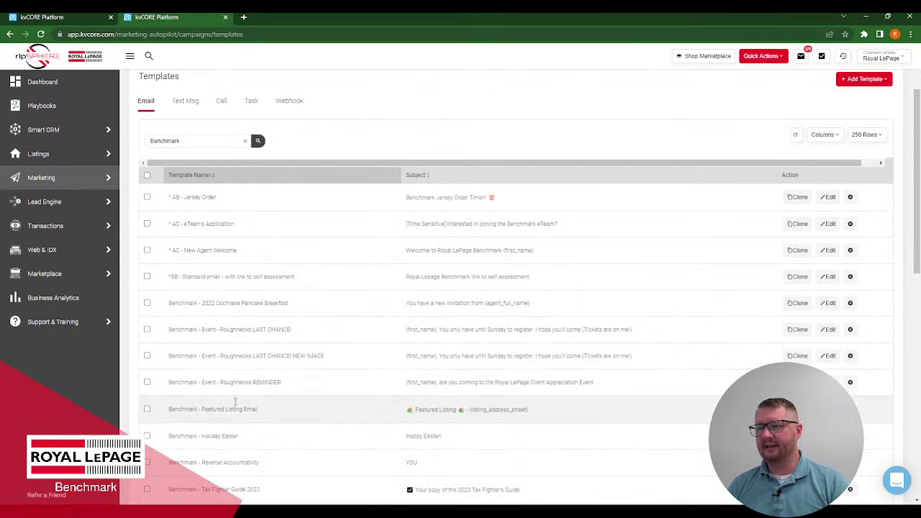
pyautogui.scroll(-2, 292, 433)
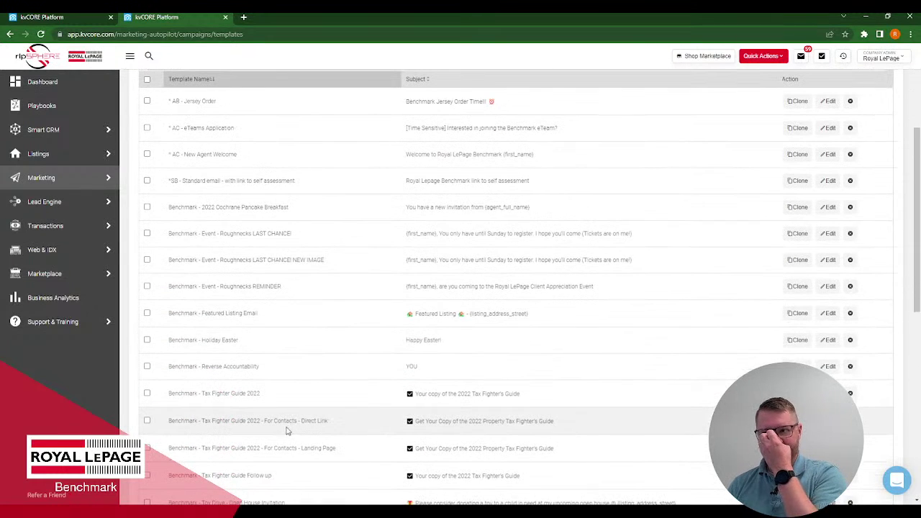
pyautogui.scroll(4, 277, 418)
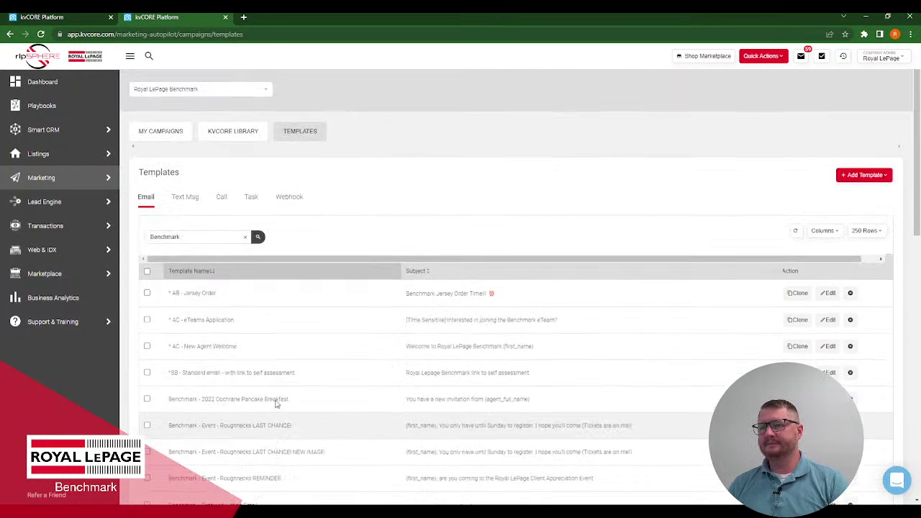
# - Clear the template search and search the email templates for "Pancake"
pyautogui.click(244, 236)
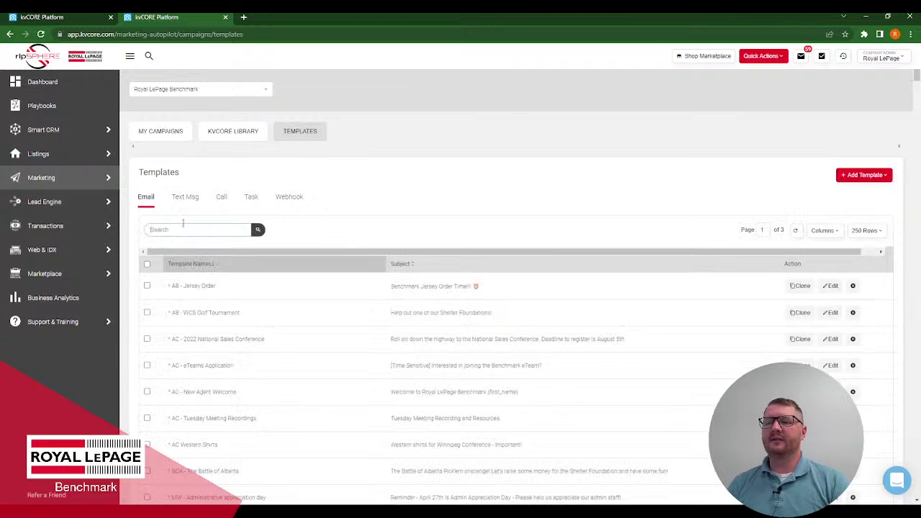
pyautogui.click(182, 228)
pyautogui.write('F')
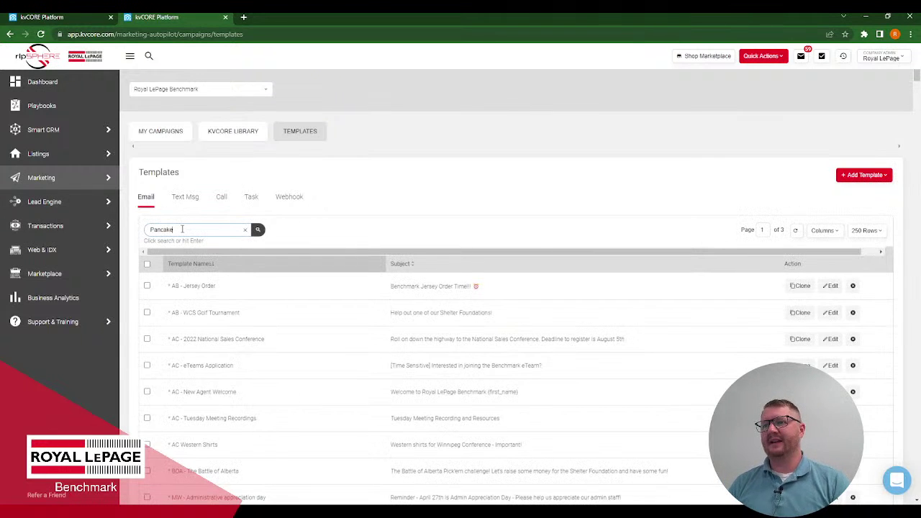
pyautogui.press('Return')
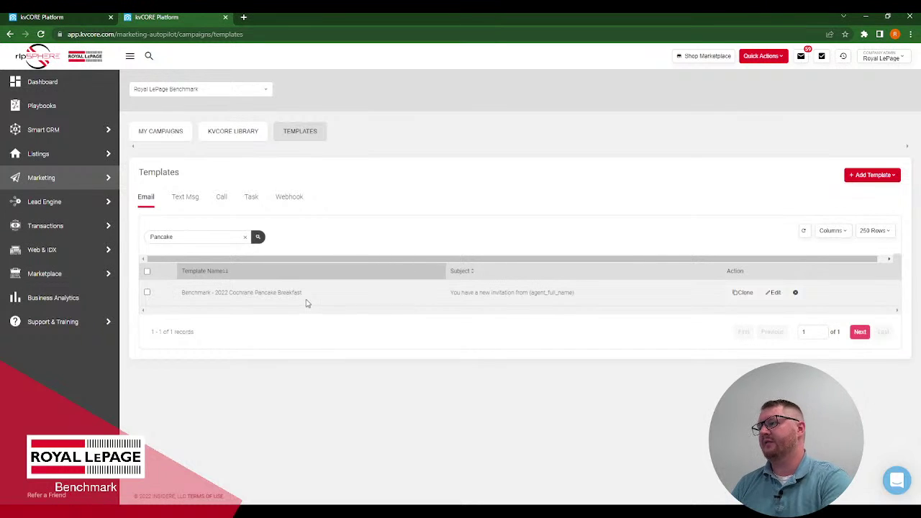
# - Open the Cochrane Pancake Breakfast template for cloning, examine its name suffix and content, and discard the clone
pyautogui.click(742, 293)
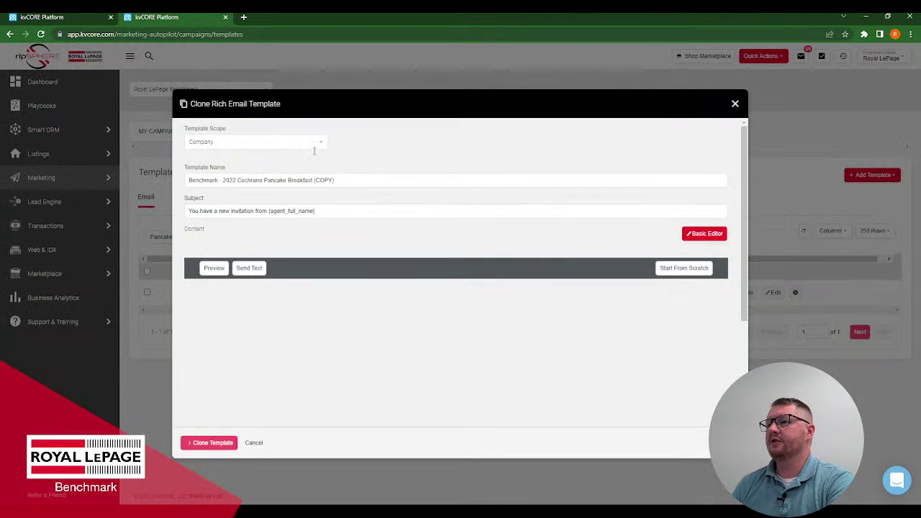
pyautogui.moveTo(314, 180); pyautogui.dragTo(364, 181)
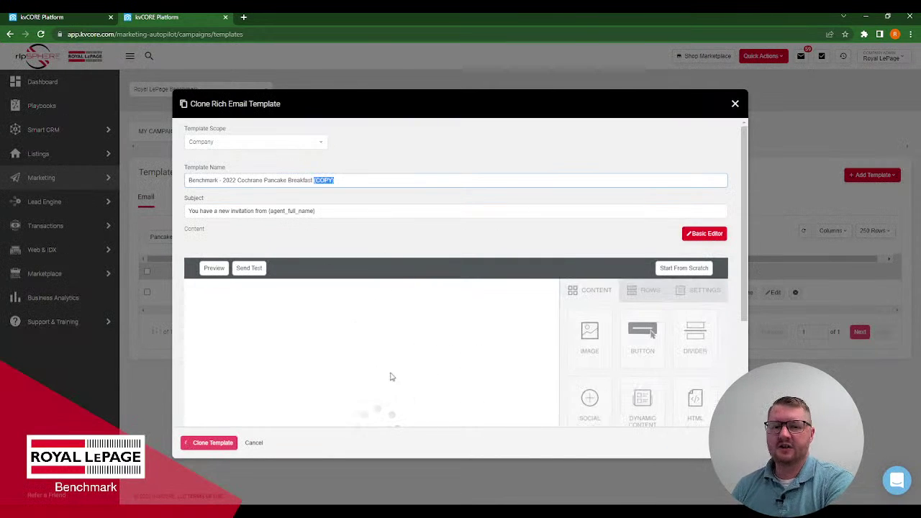
pyautogui.scroll(-8, 413, 367)
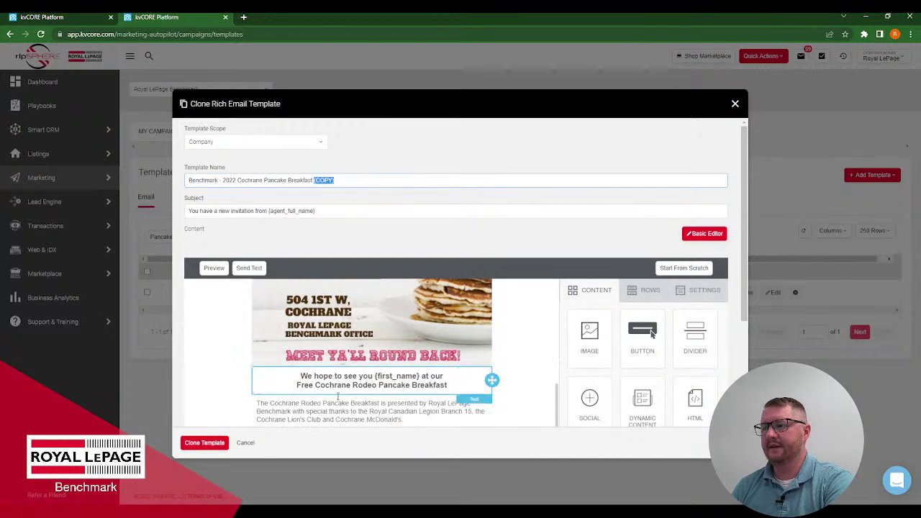
pyautogui.scroll(-2, 283, 404)
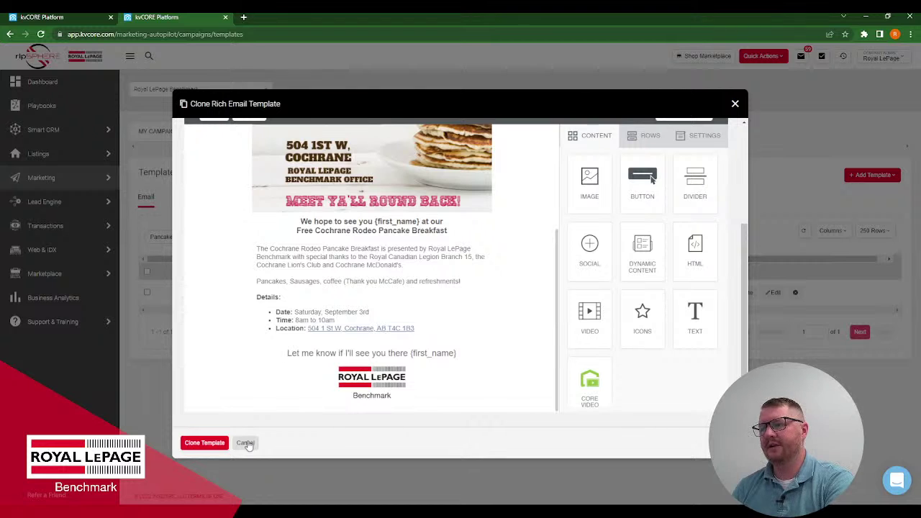
pyautogui.click(245, 442)
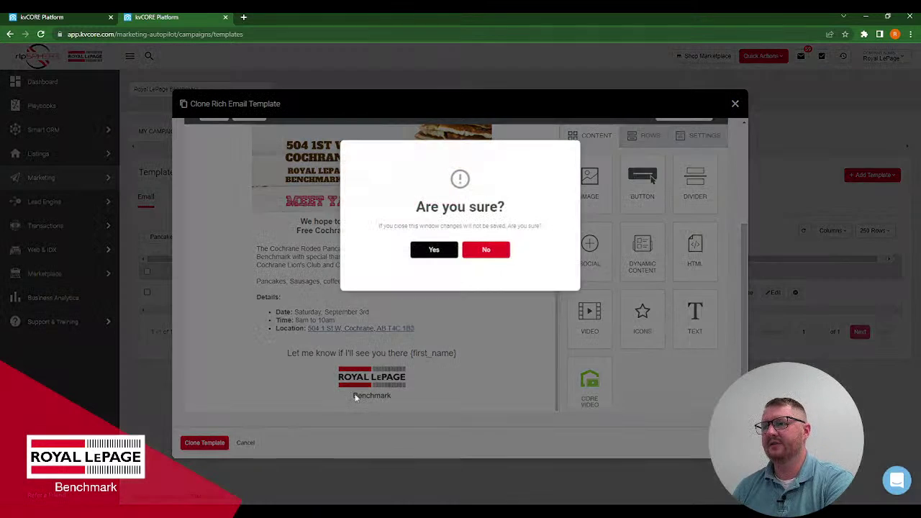
pyautogui.click(429, 250)
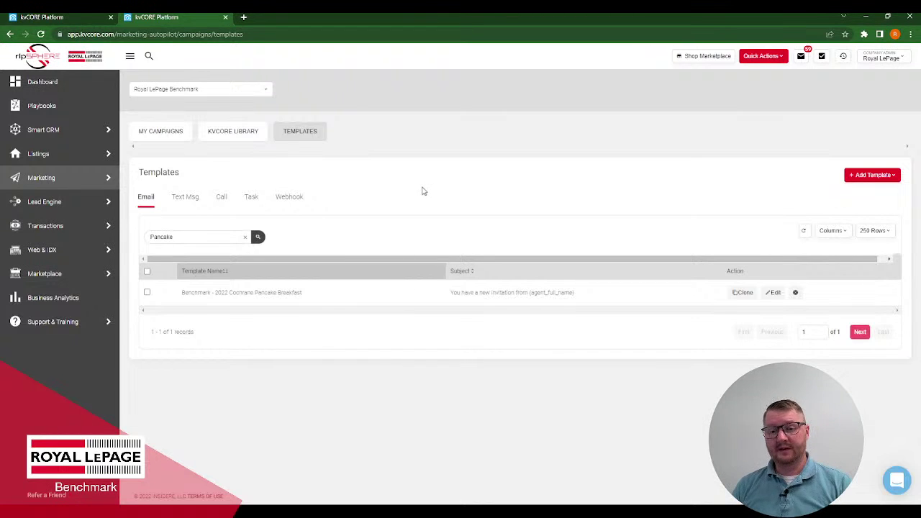
# - In the Smart CRM's Benchmark Agents list, select all contacts and show 250 rows per page
pyautogui.moveTo(62, 123)
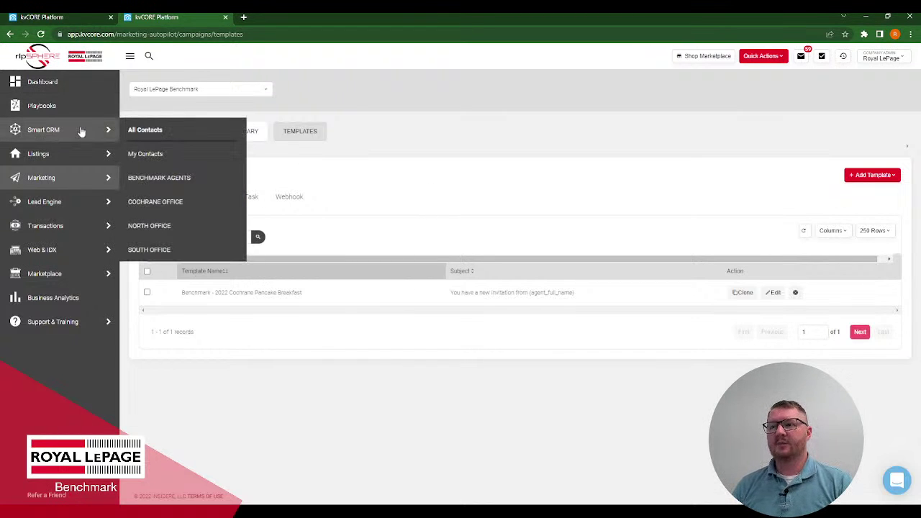
pyautogui.click(185, 177)
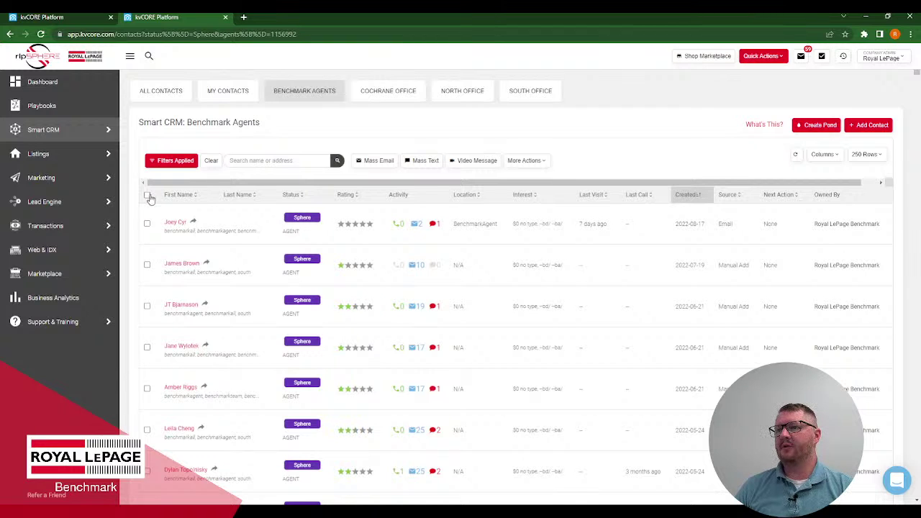
pyautogui.click(147, 195)
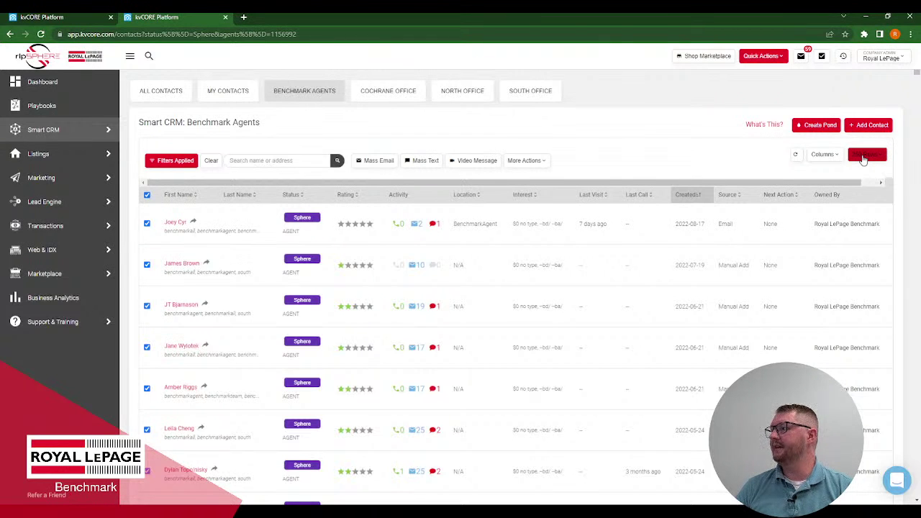
pyautogui.click(866, 157)
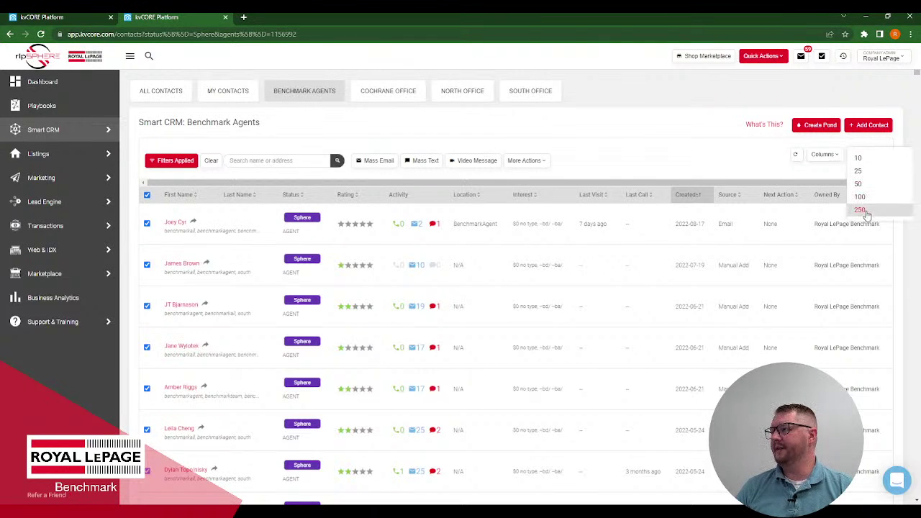
pyautogui.click(862, 210)
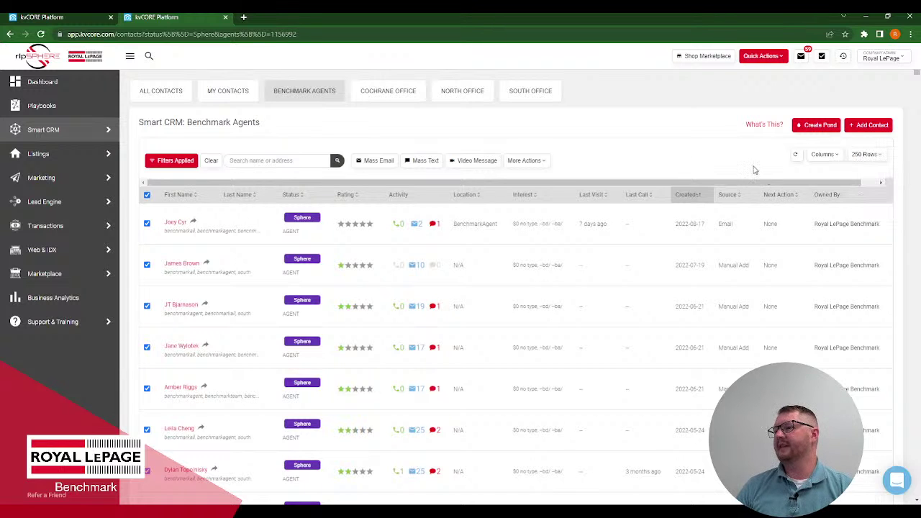
# - Start a mass email to the selected contacts using the "Benchmark - 2022 Cochrane Pancake Breakfast" template
pyautogui.click(379, 161)
pyautogui.click(275, 174)
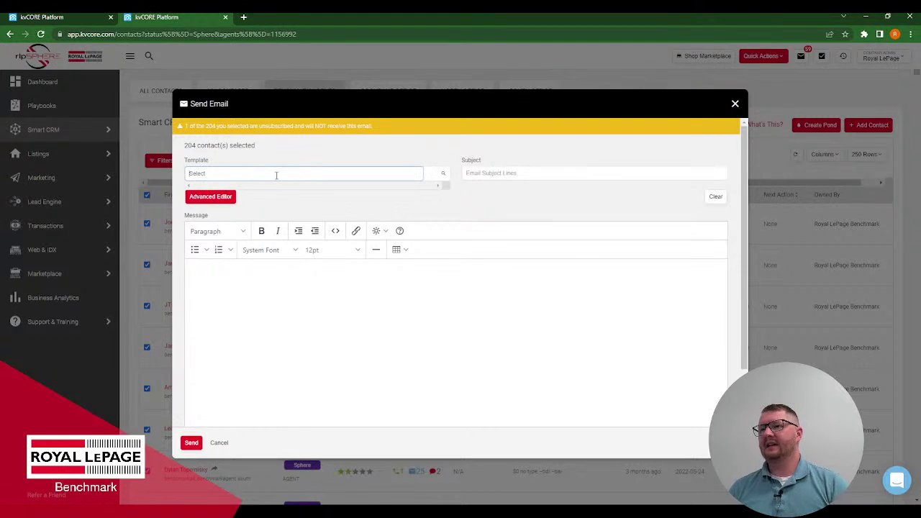
pyautogui.write('Pancake')
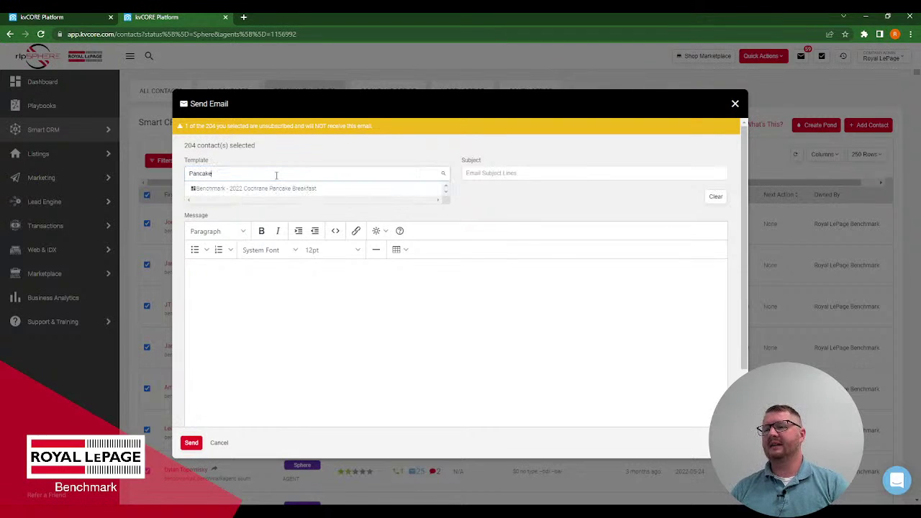
pyautogui.click(259, 190)
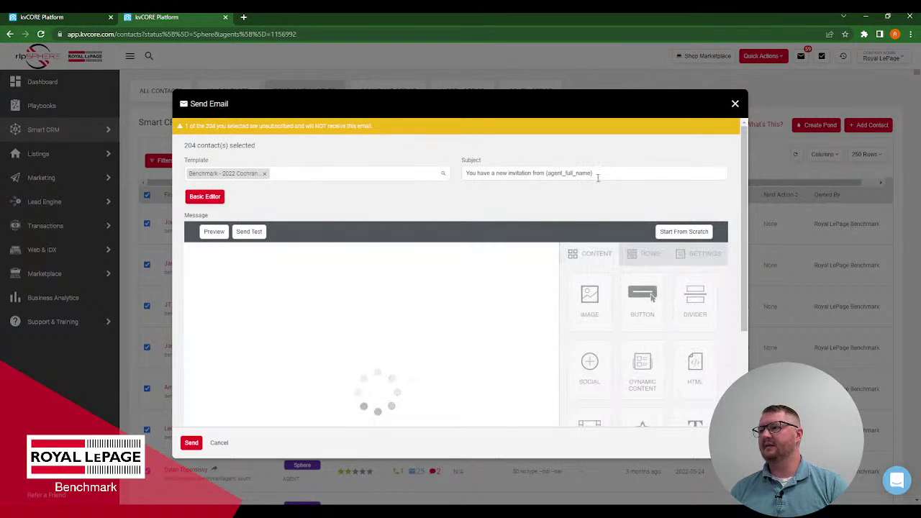
# - Examine the invitation's event text and details in the mass email, and discard the draft
pyautogui.scroll(-1, 389, 306)
pyautogui.scroll(-3, 388, 306)
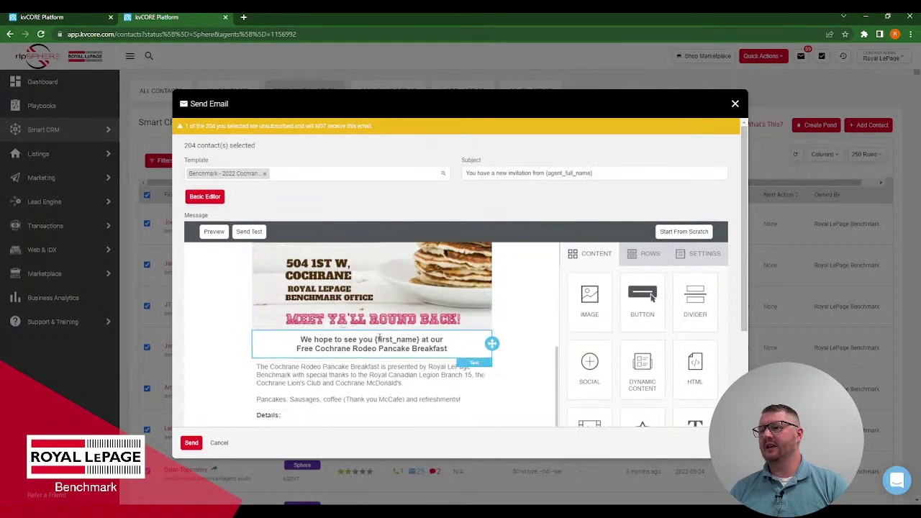
pyautogui.click(430, 383)
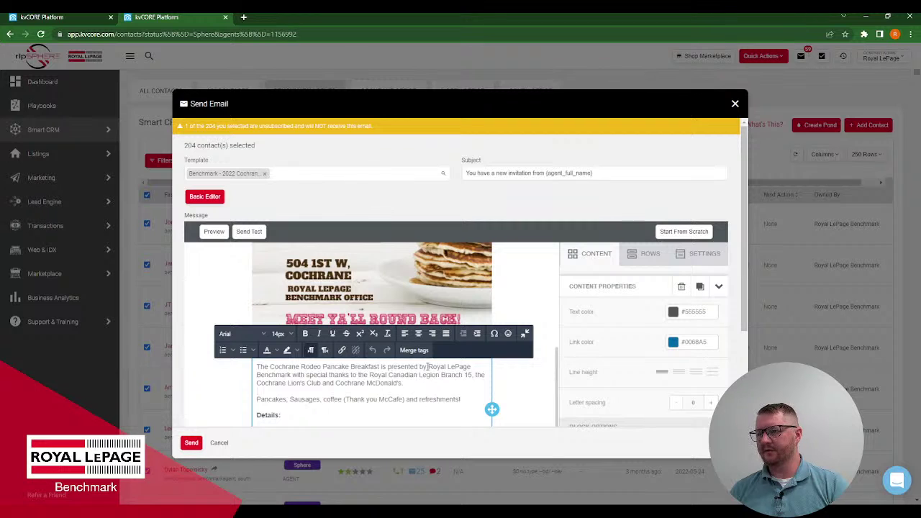
pyautogui.scroll(-3, 428, 367)
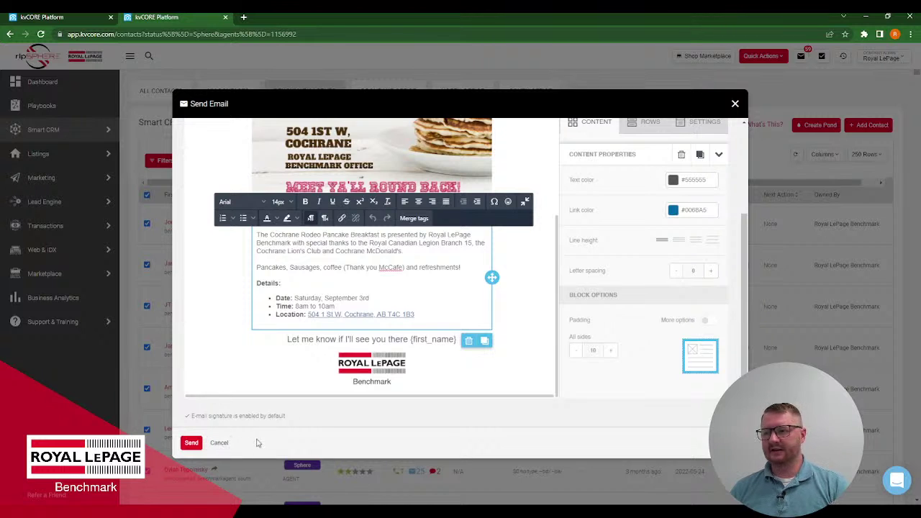
pyautogui.click(220, 443)
pyautogui.click(464, 252)
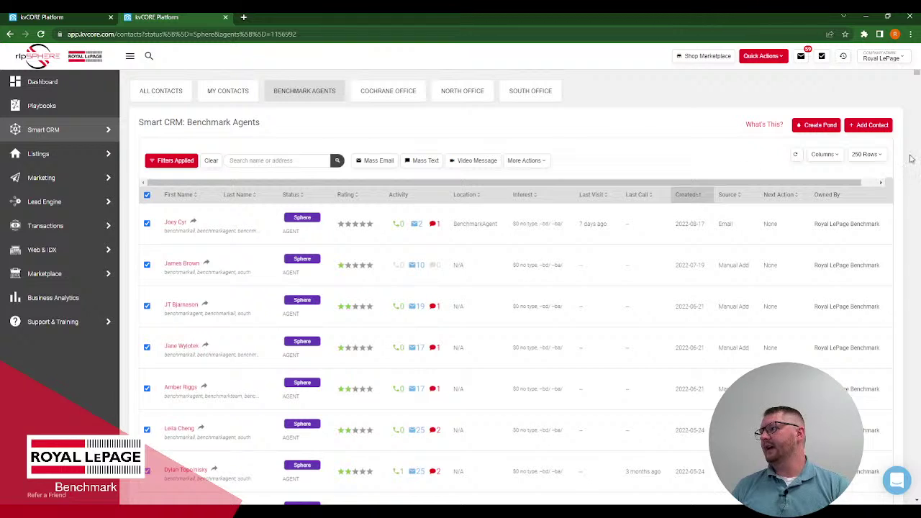
# - Clear the all-contacts selection and individually select the agents in rows 1, 3, 4, 6, 11, 12 and 14
pyautogui.click(866, 154)
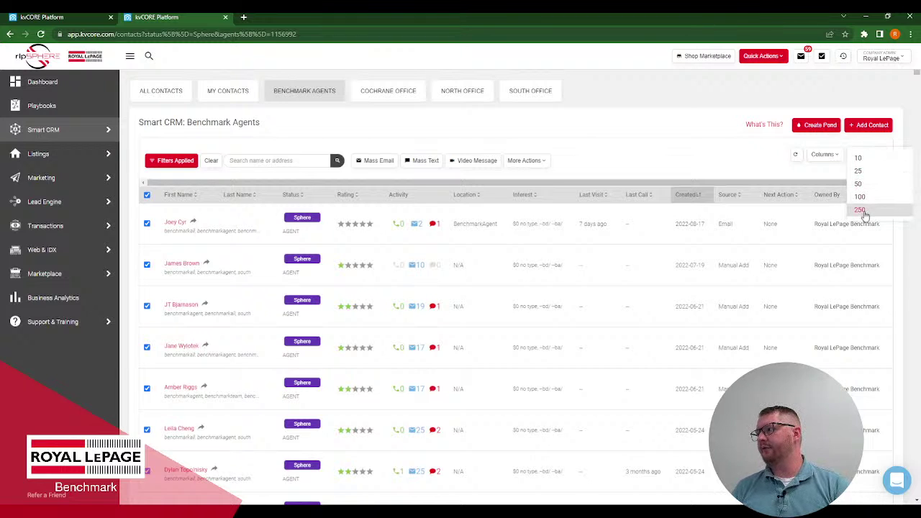
pyautogui.click(627, 138)
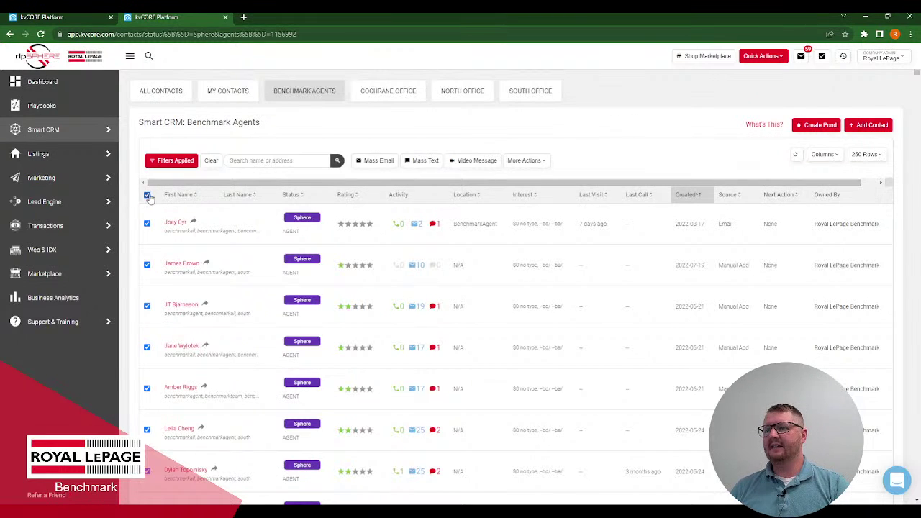
pyautogui.click(147, 195)
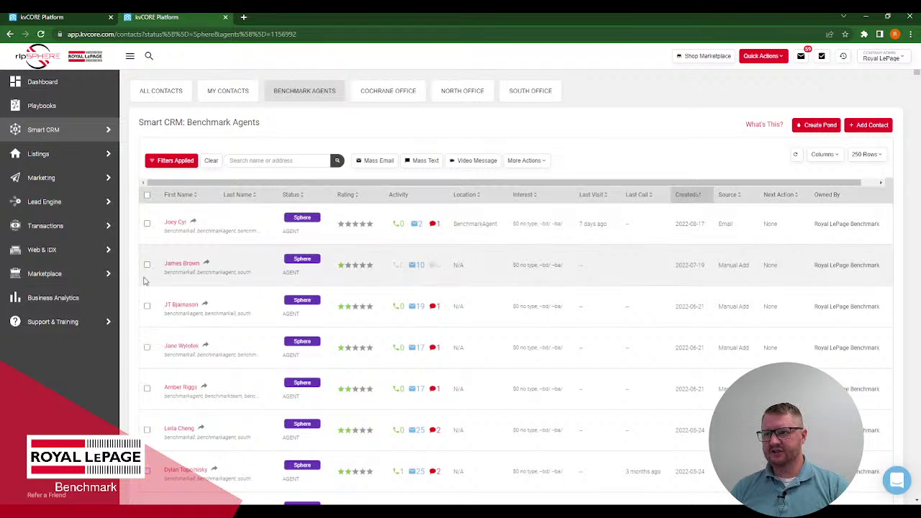
pyautogui.click(147, 223)
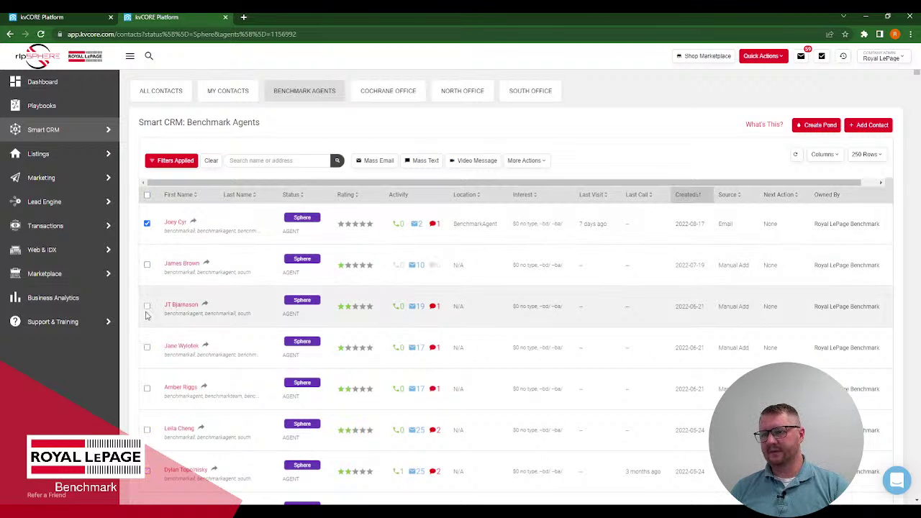
pyautogui.click(147, 306)
pyautogui.click(147, 430)
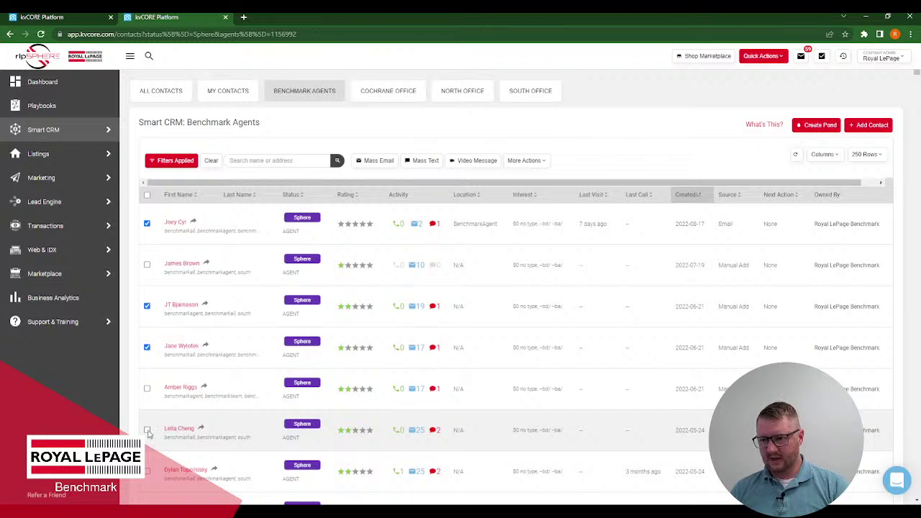
pyautogui.scroll(-4, 157, 412)
pyautogui.click(147, 348)
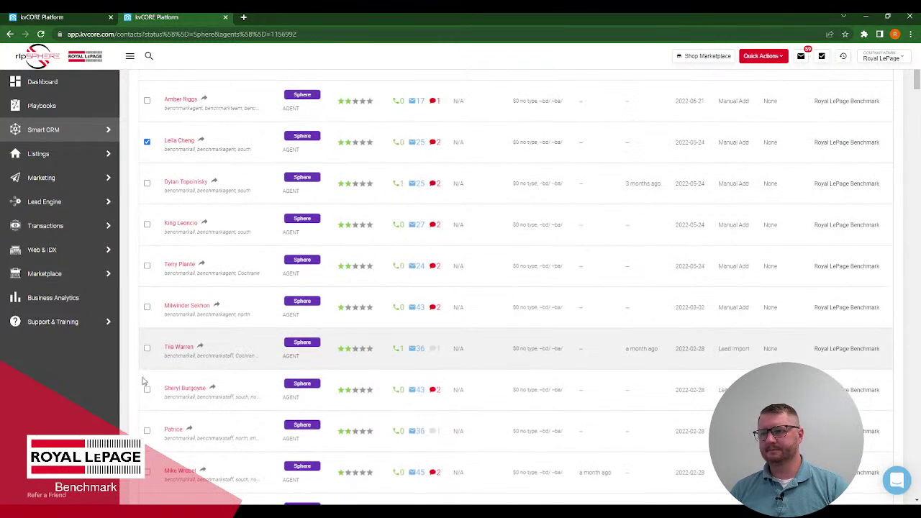
pyautogui.click(147, 389)
pyautogui.scroll(-1, 147, 389)
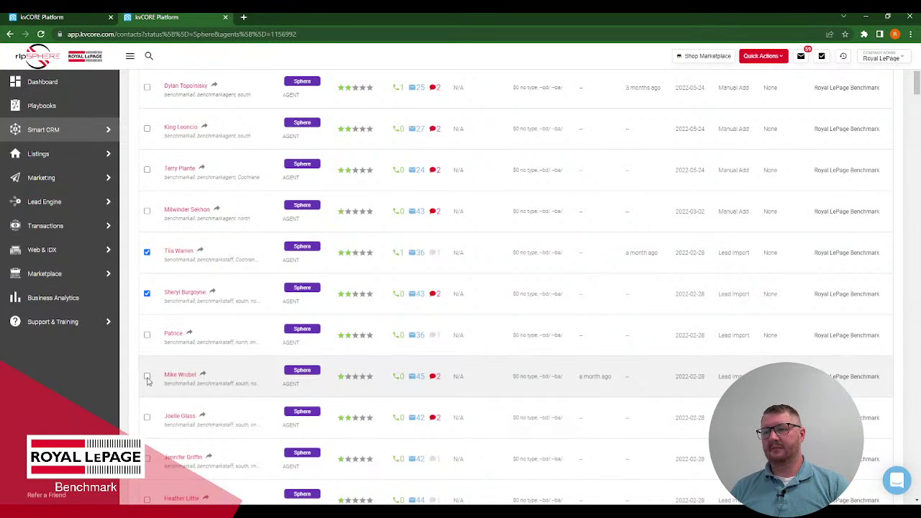
pyautogui.click(147, 376)
# - Start a mass email to the seven selected agents using the "Benchmark - 2022 Cochrane Pancake Breakfast" template, and discard it
pyautogui.scroll(5, 429, 369)
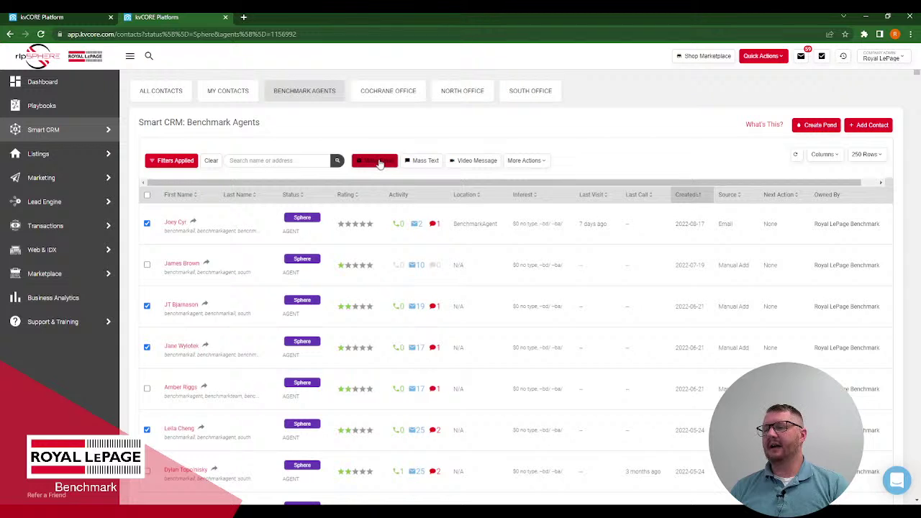
pyautogui.click(379, 161)
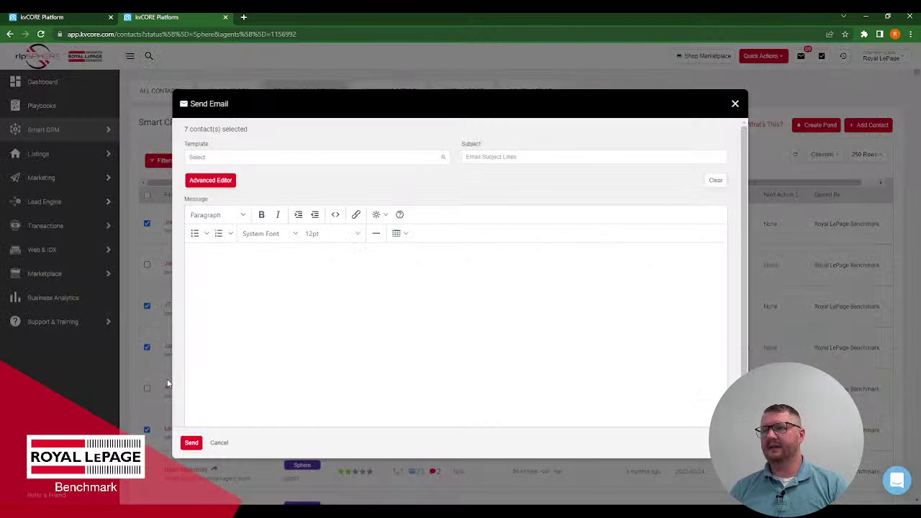
pyautogui.click(317, 157)
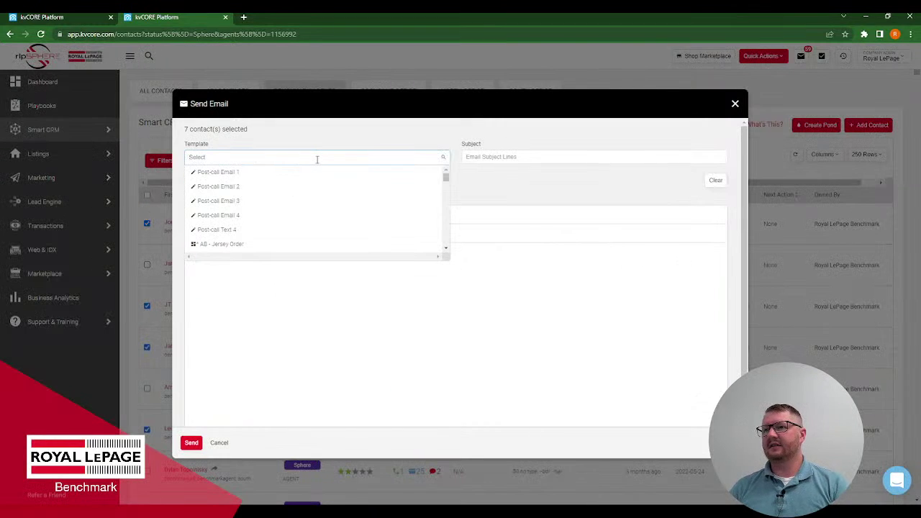
pyautogui.write('oa')
pyautogui.write('ne')
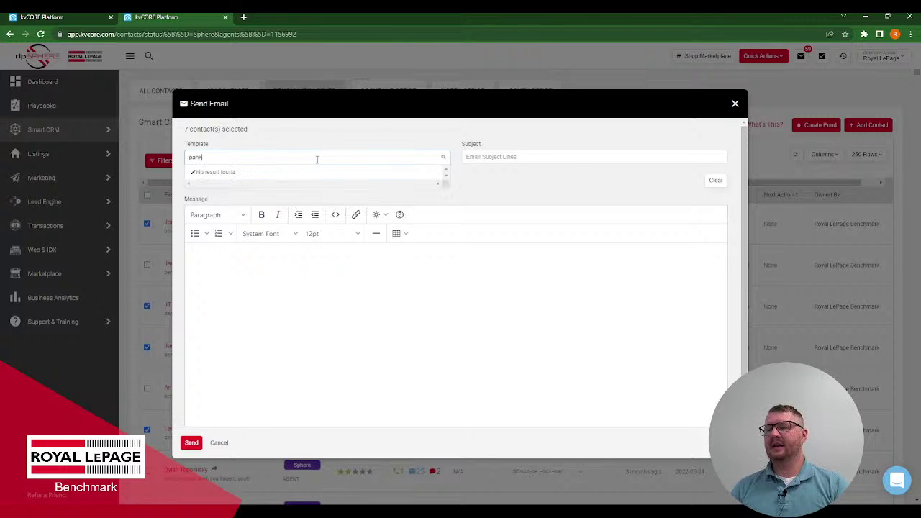
pyautogui.press('BackSpace')
pyautogui.write('cake')
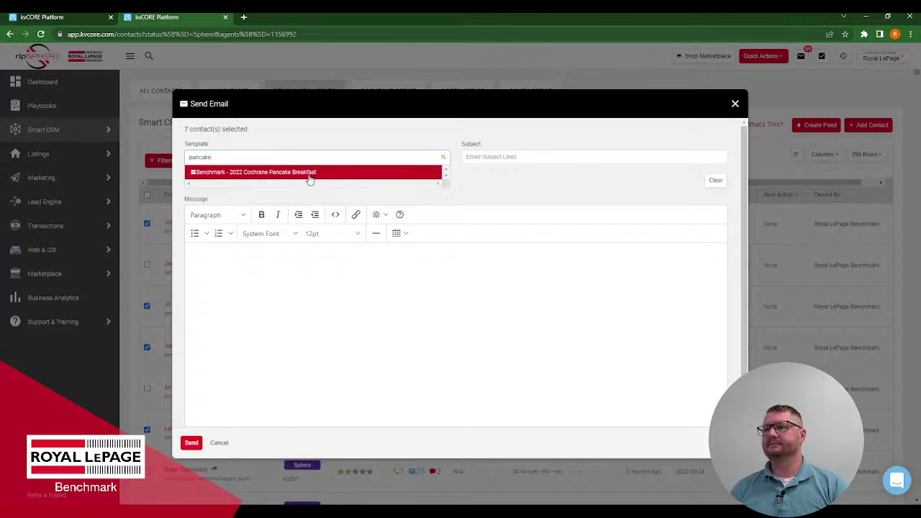
pyautogui.click(308, 173)
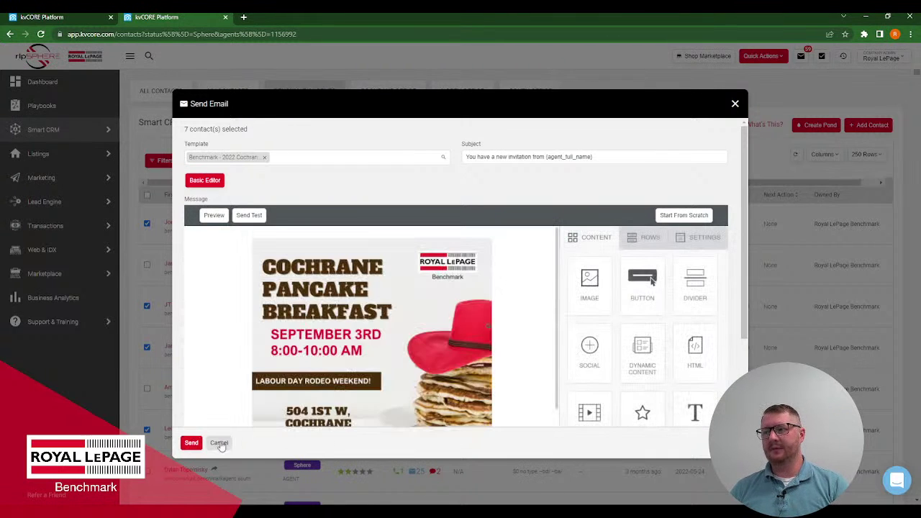
pyautogui.click(219, 444)
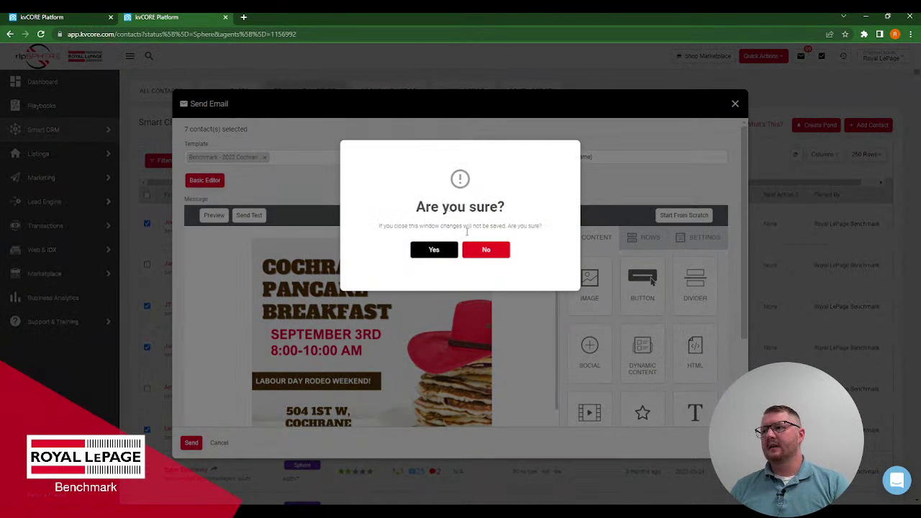
pyautogui.click(413, 253)
# - Start adding a hashtag to the seven selected contacts and enter PancakeBreakfast as the hashtag
pyautogui.click(147, 225)
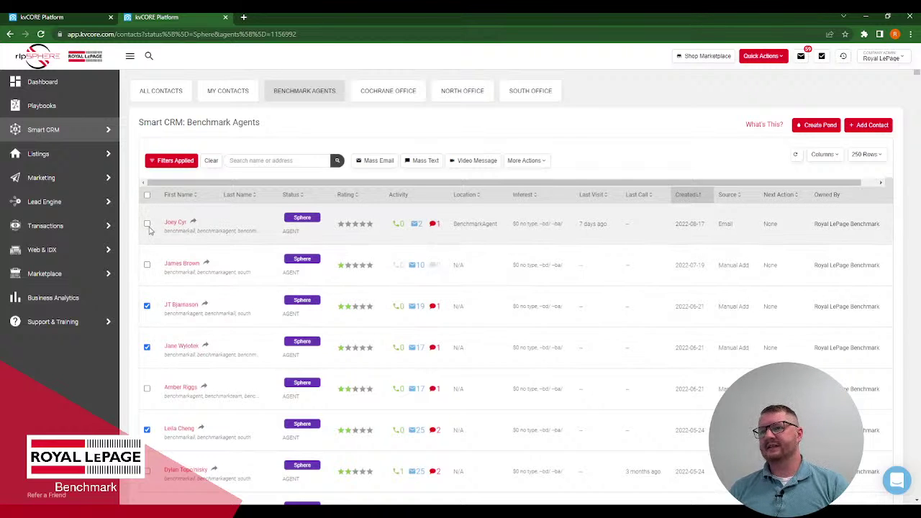
pyautogui.click(147, 223)
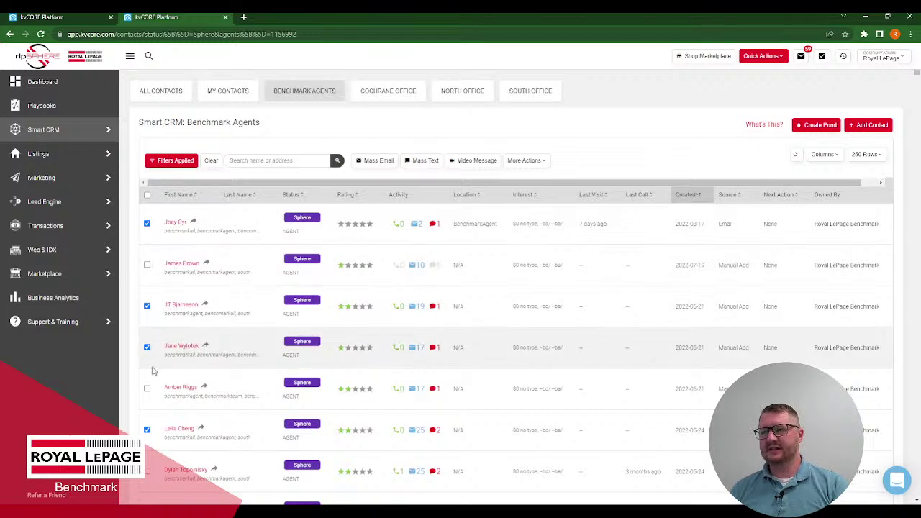
pyautogui.click(537, 163)
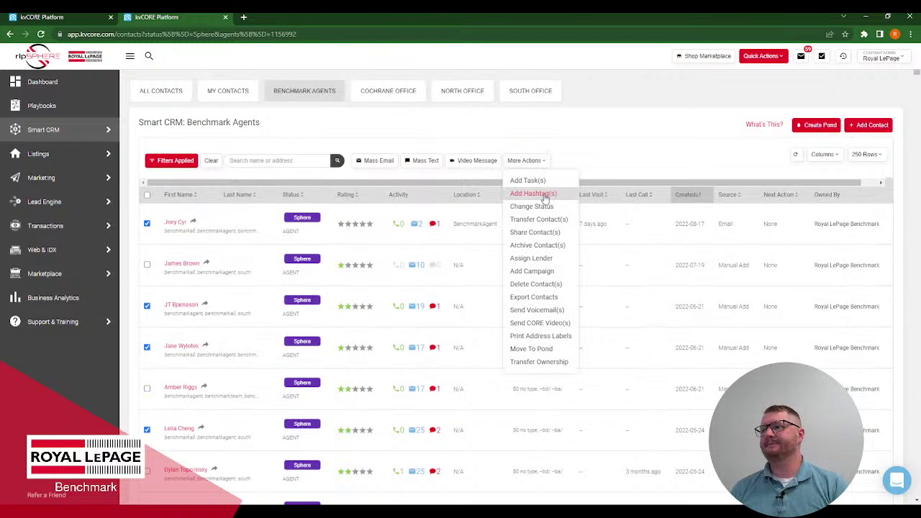
pyautogui.click(532, 193)
pyautogui.click(386, 172)
pyautogui.write('H')
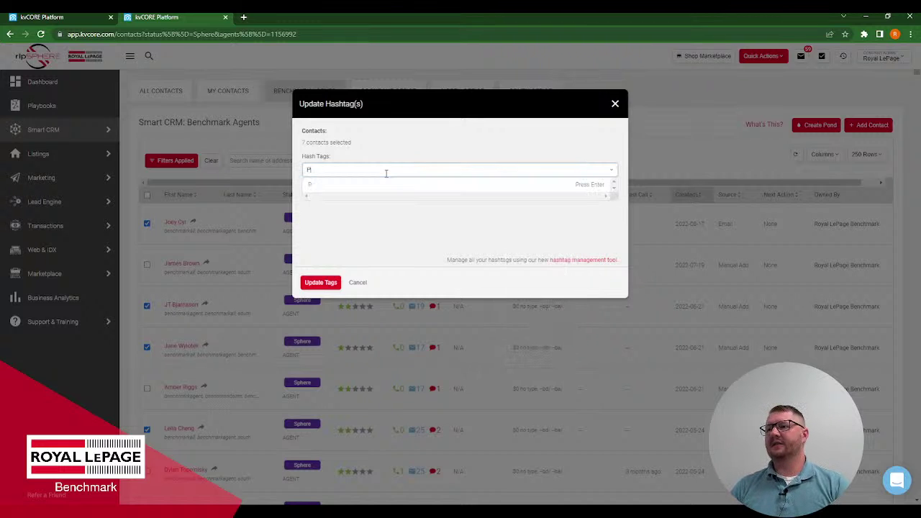
pyautogui.write('ancakeBreakfast')
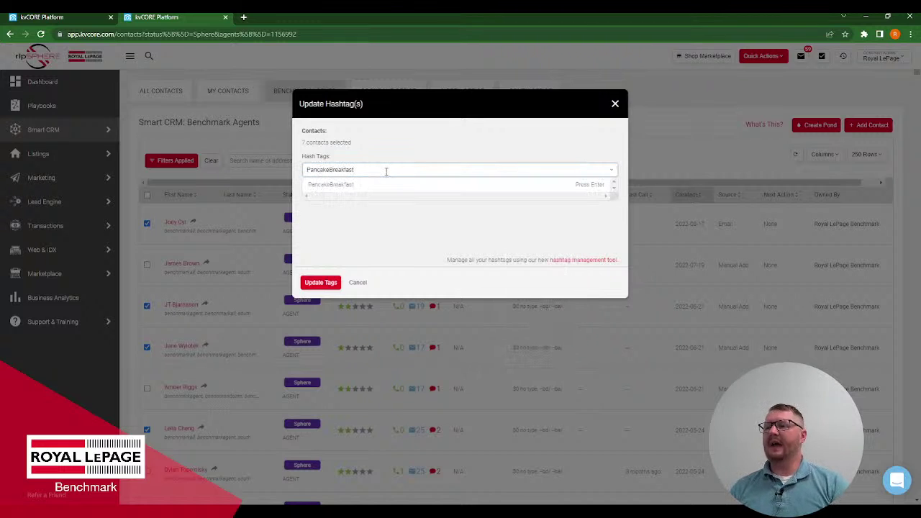
pyautogui.doubleClick(385, 172)
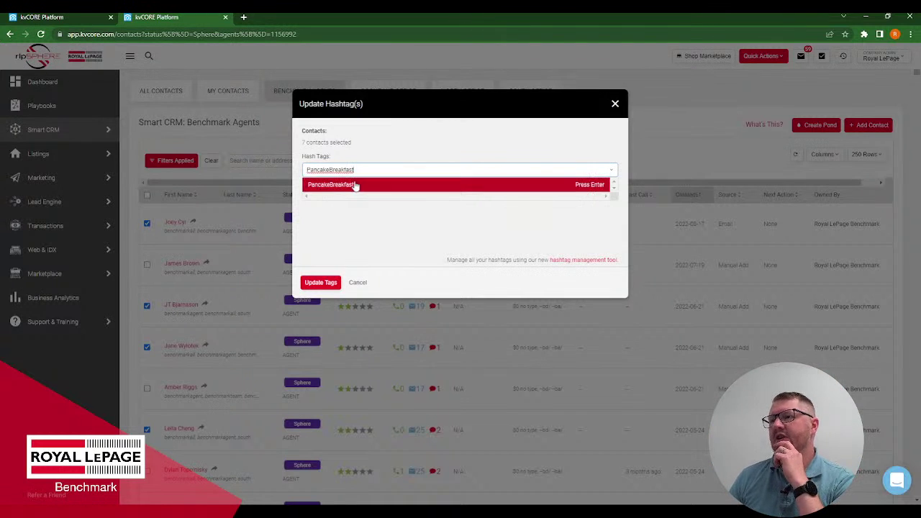
pyautogui.click(381, 223)
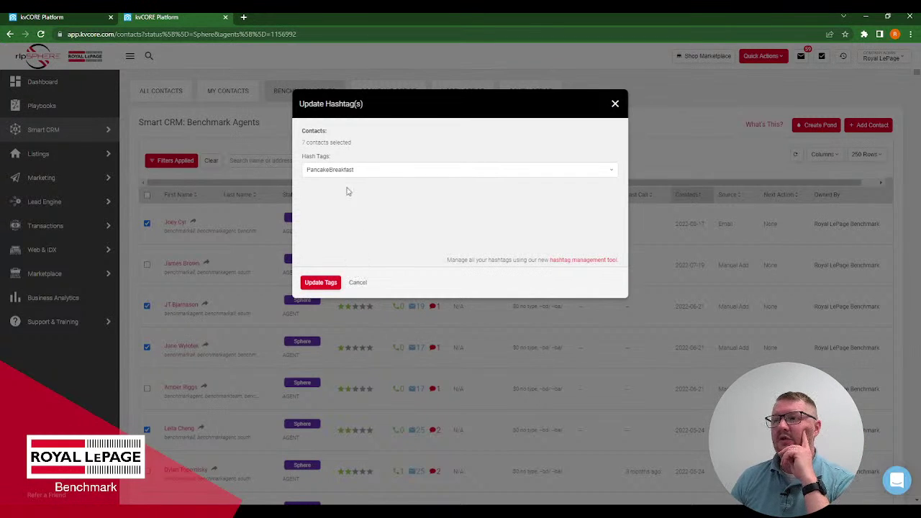
# - Replace the hashtag entry for the selected contacts with Aclient
pyautogui.click(365, 168)
pyautogui.write('Aclient')
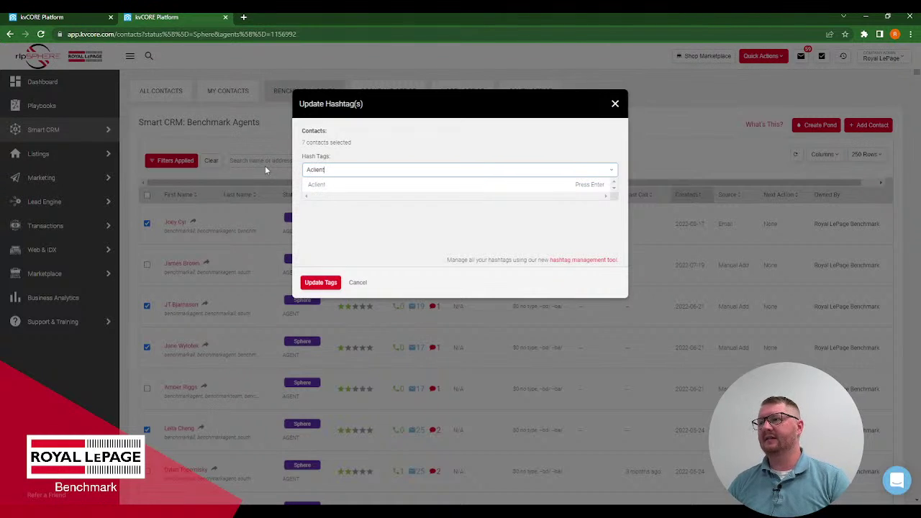
pyautogui.press('Return')
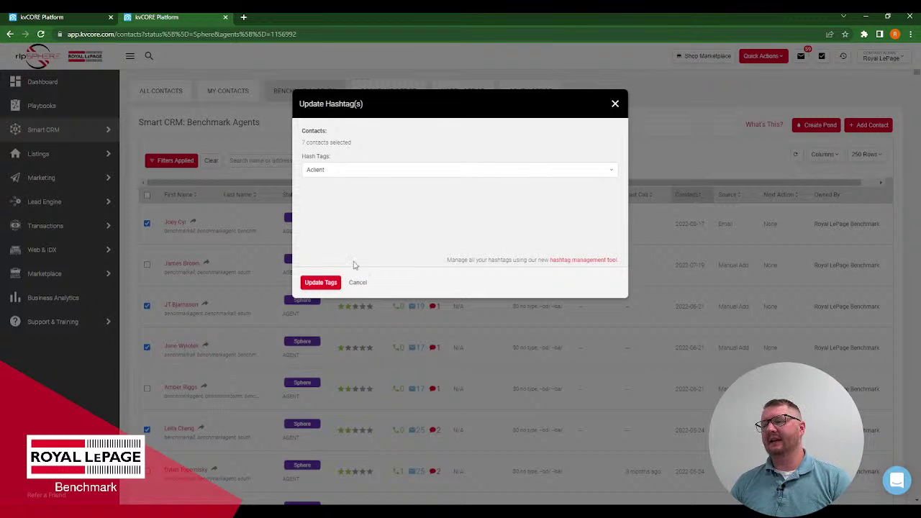
# - Set the hashtag to Pancake, update the tags of the selected contacts, and check the tags in the contact list
pyautogui.click(329, 166)
pyautogui.write('Pa')
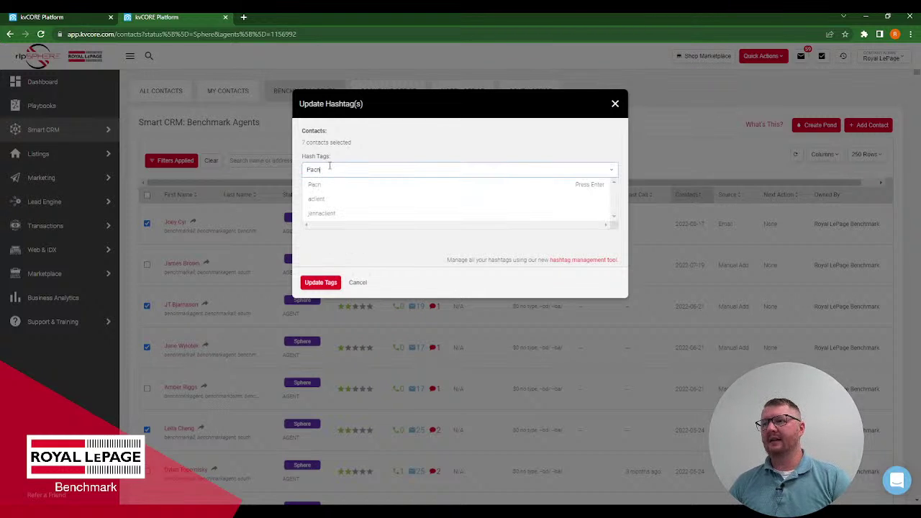
pyautogui.write('ncake')
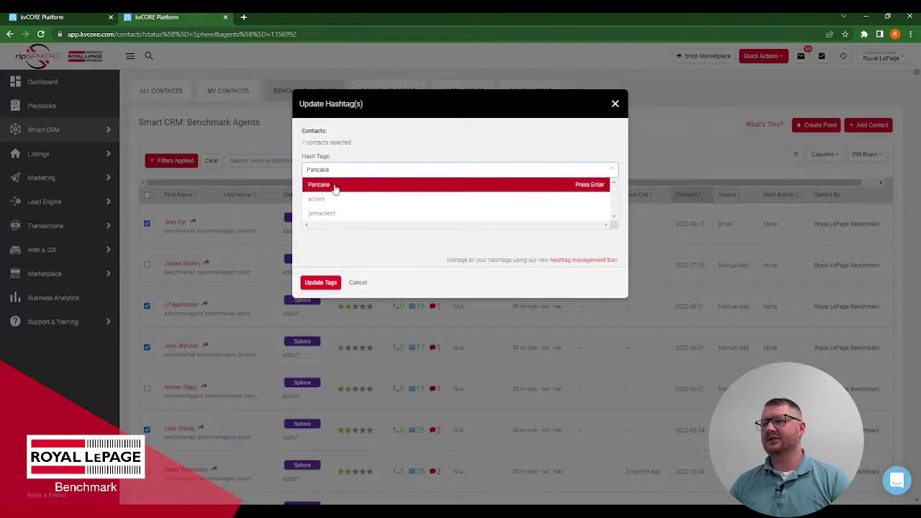
pyautogui.click(336, 184)
pyautogui.click(320, 301)
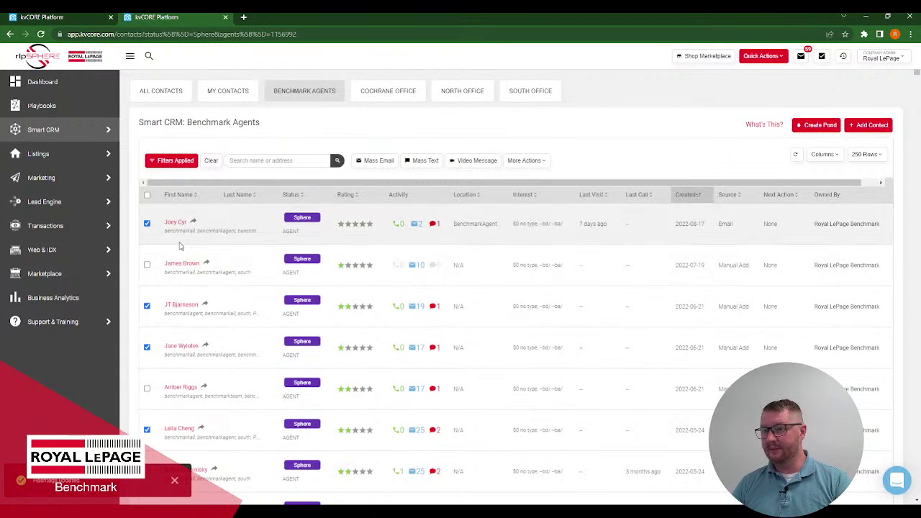
pyautogui.scroll(-1, 221, 375)
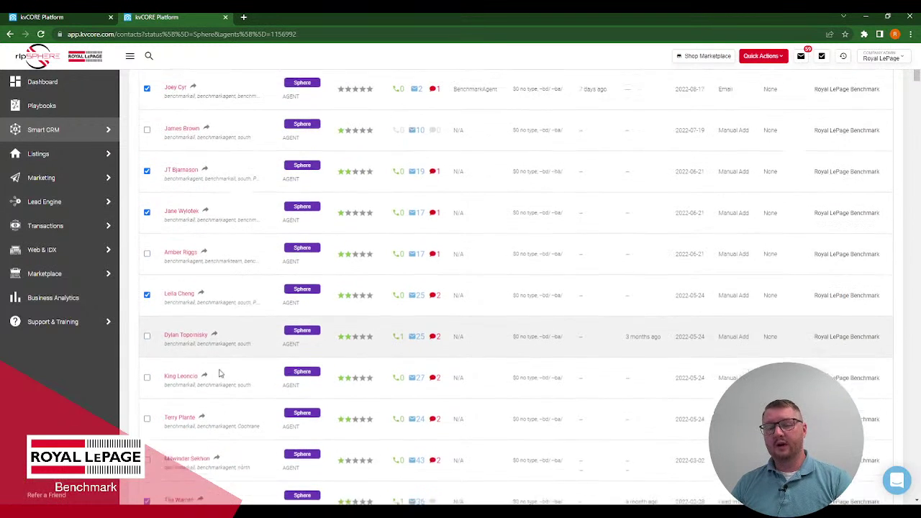
pyautogui.scroll(1, 221, 372)
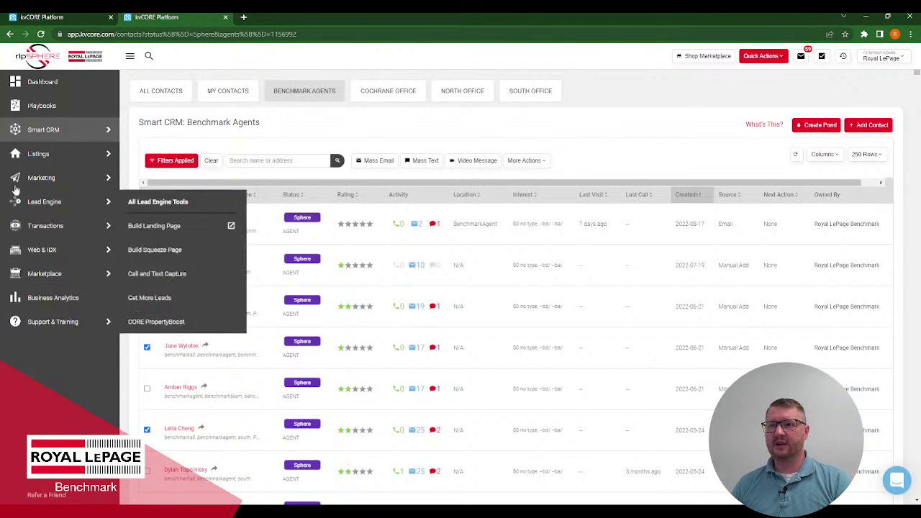
# - Open a new scheduled email from the Scheduled Mass Emails marketing tool
pyautogui.click(77, 182)
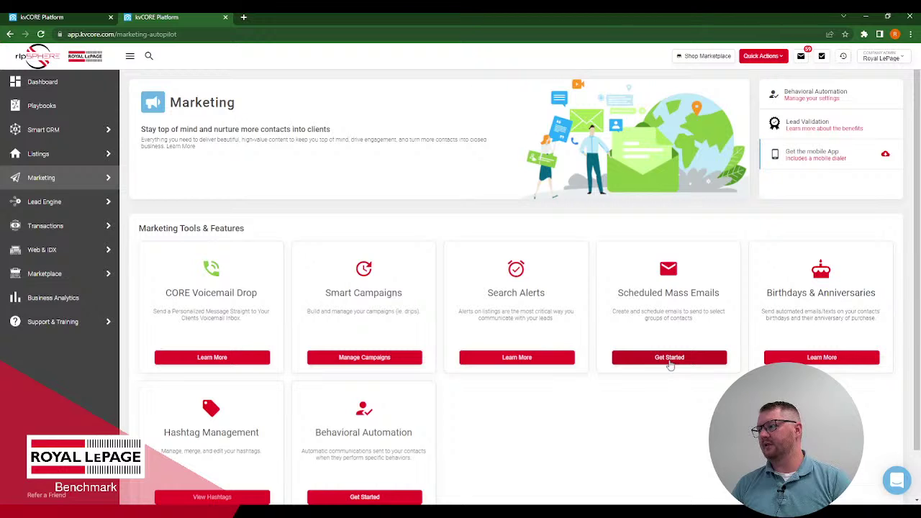
pyautogui.click(669, 358)
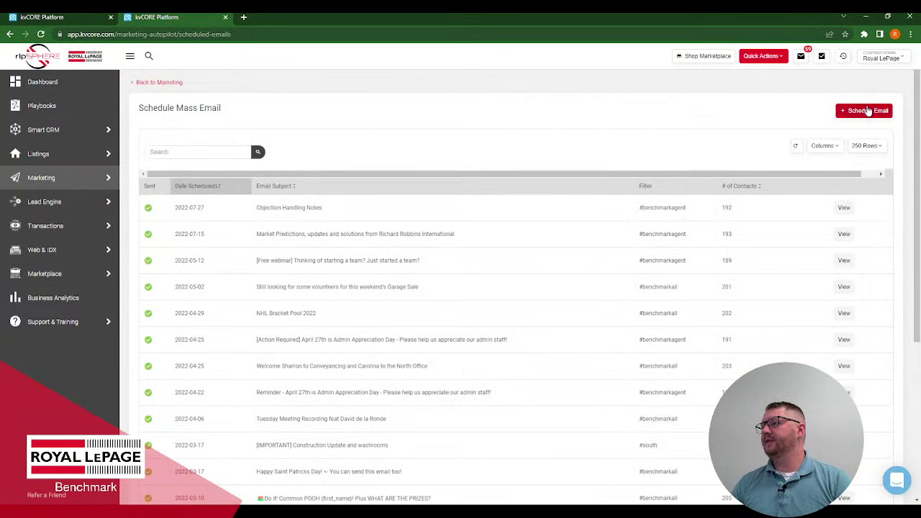
pyautogui.click(867, 111)
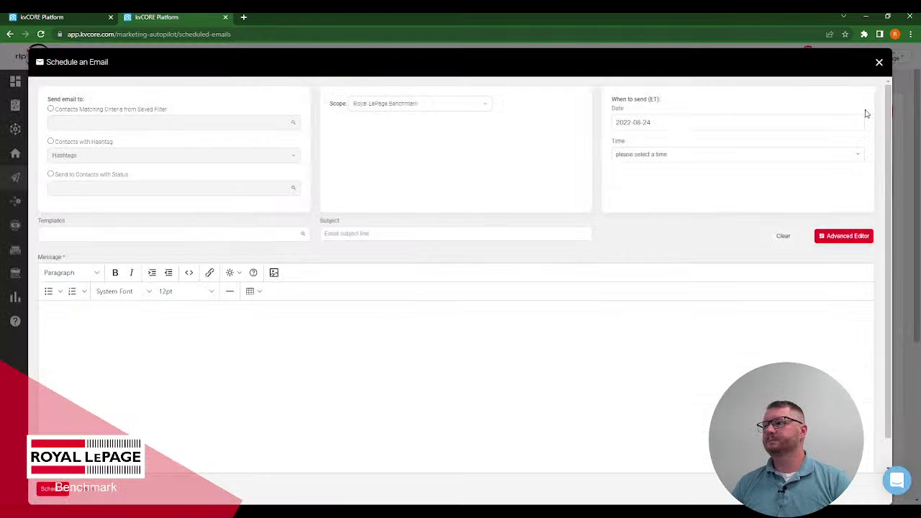
# - Keep the send date 2022-08-24 for the scheduled email and set its send time to 2:00 pm
pyautogui.click(657, 121)
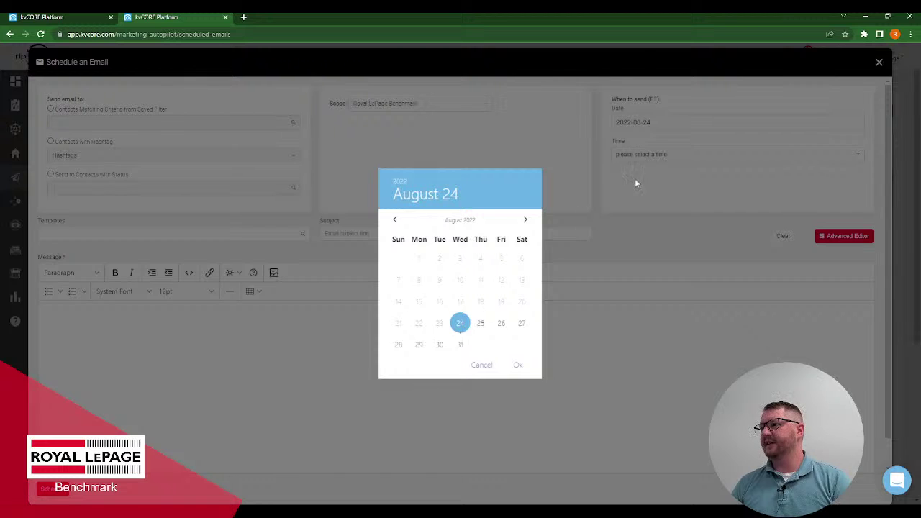
pyautogui.click(659, 153)
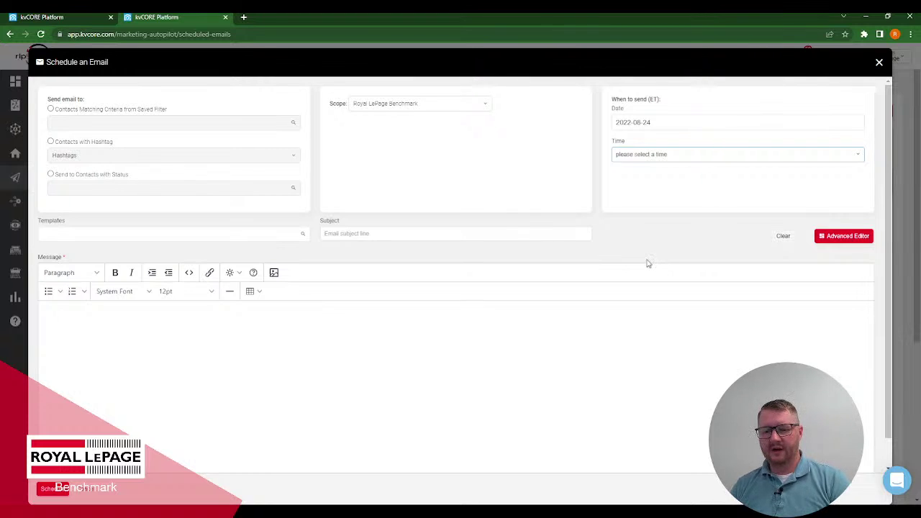
pyautogui.click(645, 167)
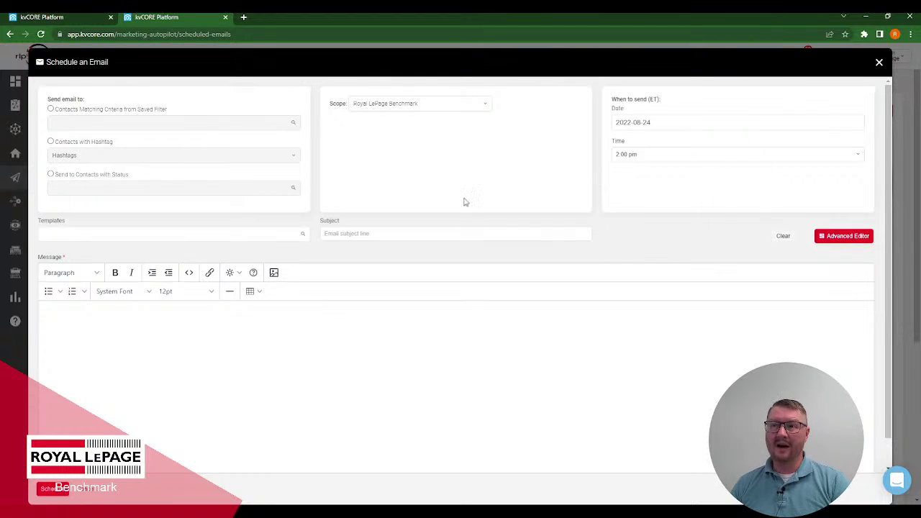
# - Address the scheduled email to contacts with the hashtag Pancake
pyautogui.click(51, 142)
pyautogui.click(107, 157)
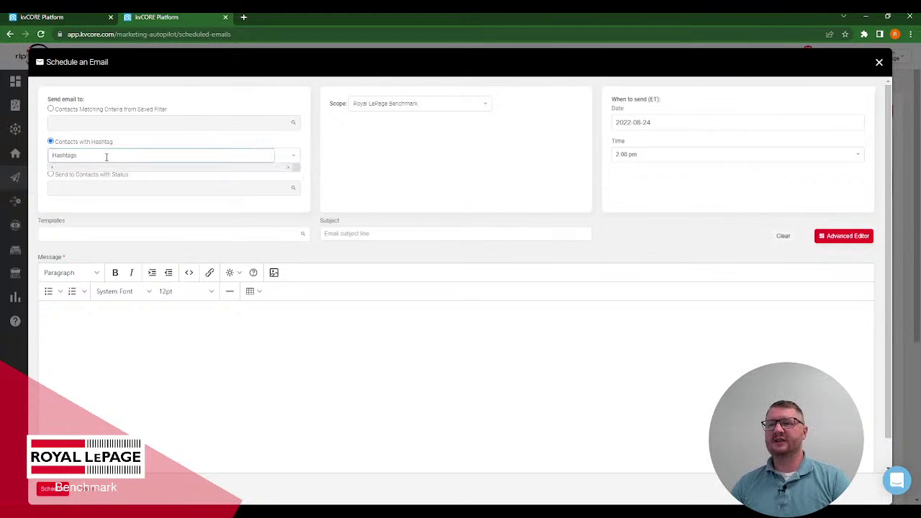
pyautogui.write('pancake')
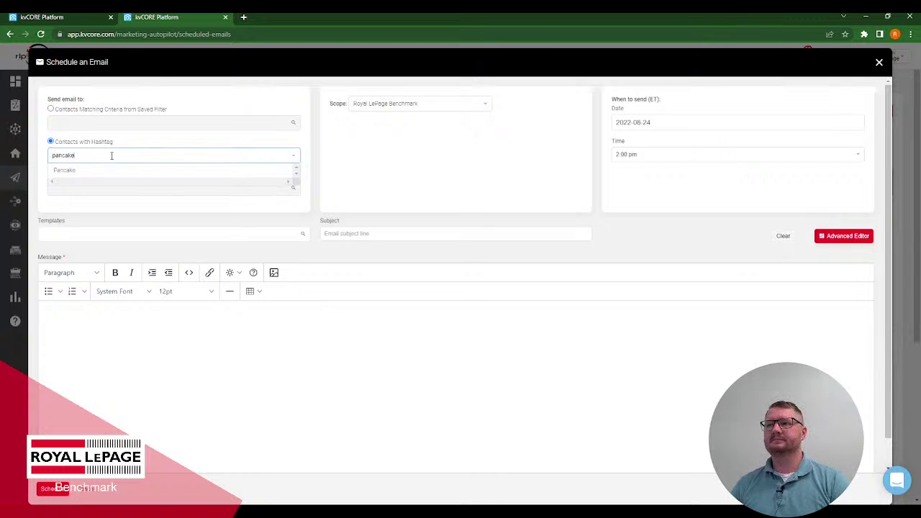
pyautogui.click(91, 170)
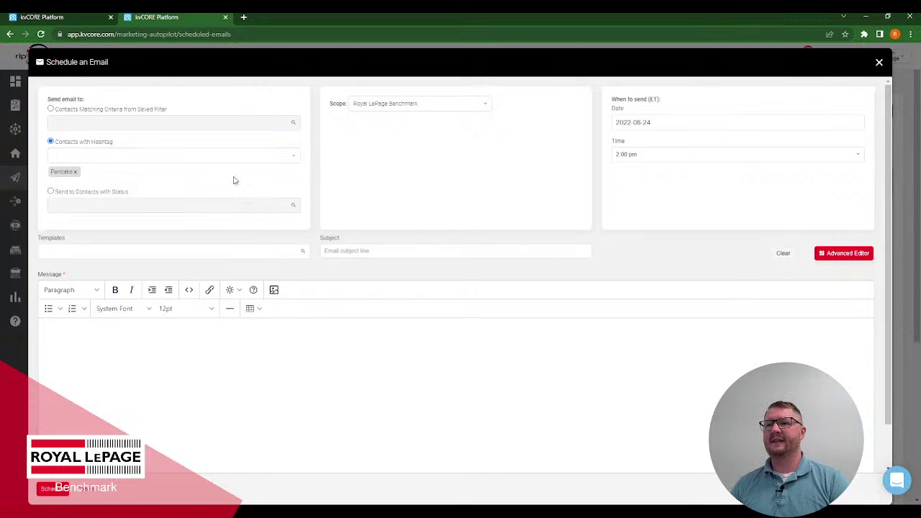
# - Remove the Pancake hashtag from the email's recipients and select it again from the matching hashtags
pyautogui.click(75, 172)
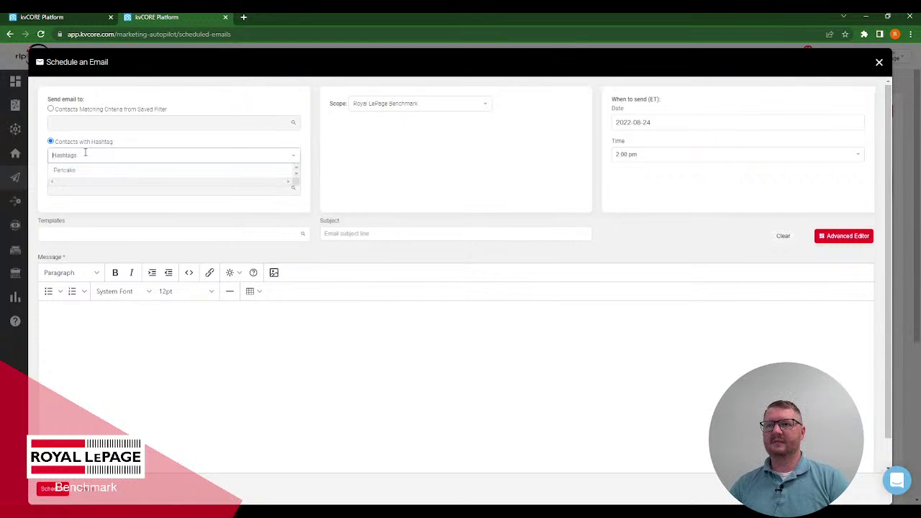
pyautogui.write('Pancake')
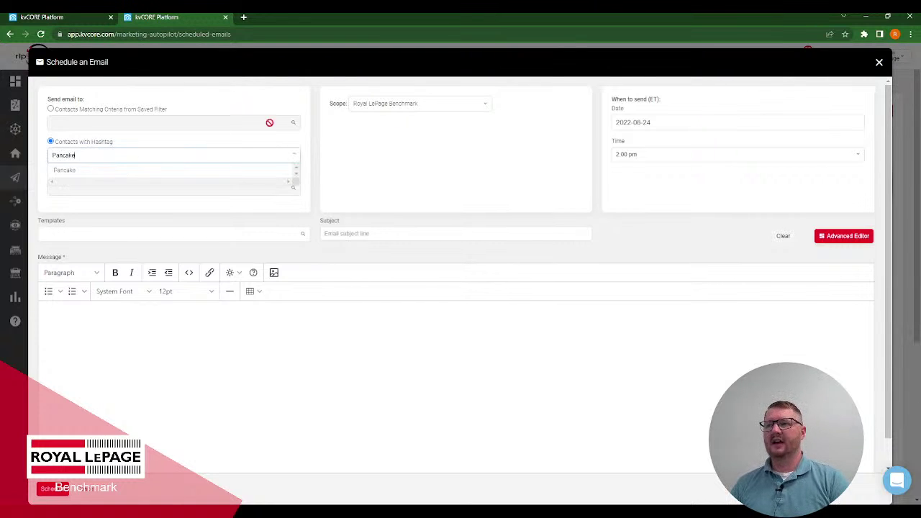
pyautogui.click(434, 172)
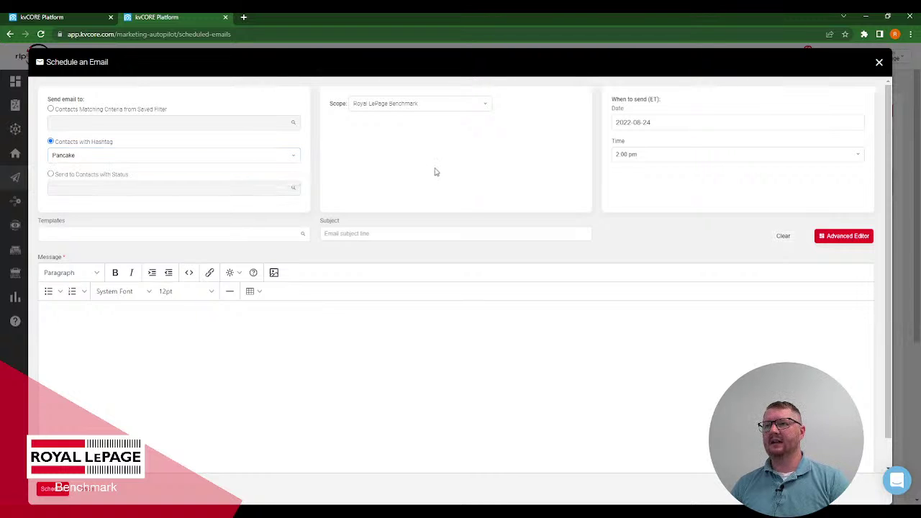
pyautogui.click(89, 156)
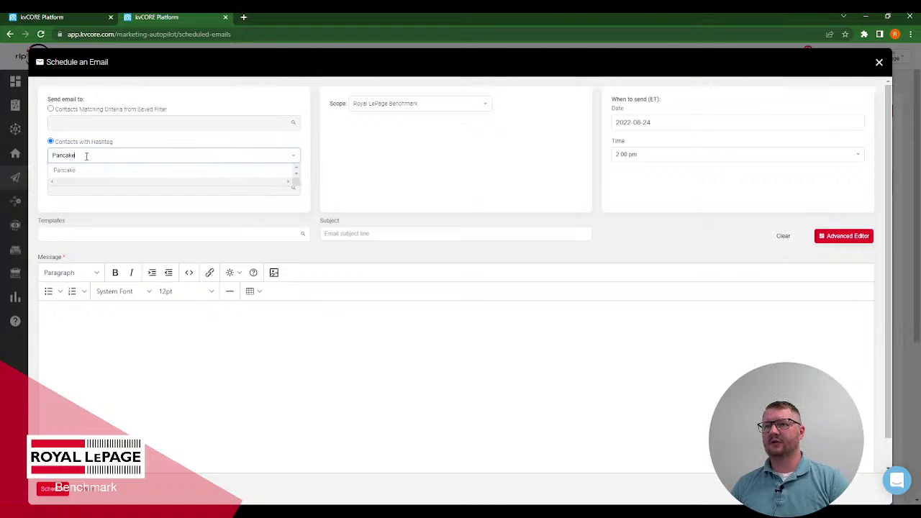
pyautogui.click(78, 172)
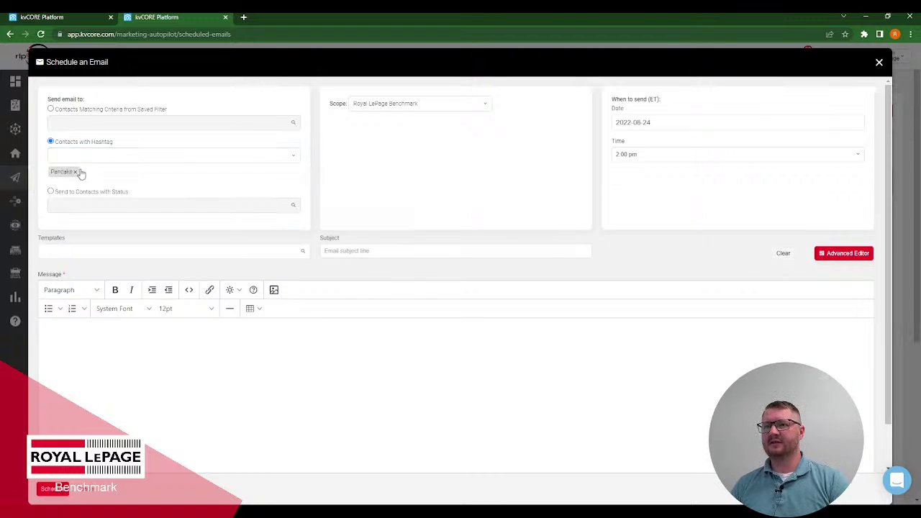
# - Load the template Benchmark - 2022 Cochrane Pancake Breakfast into the email and schedule it
pyautogui.click(84, 252)
pyautogui.write('Pancake')
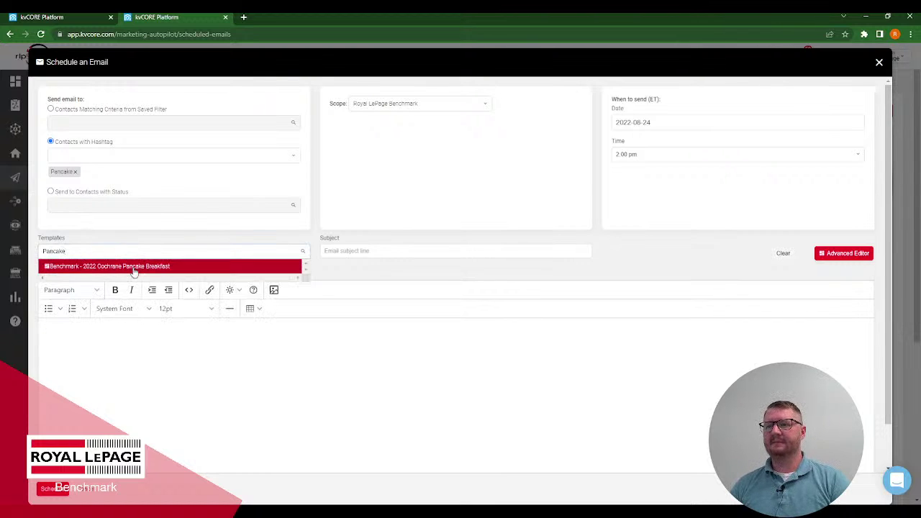
pyautogui.click(133, 267)
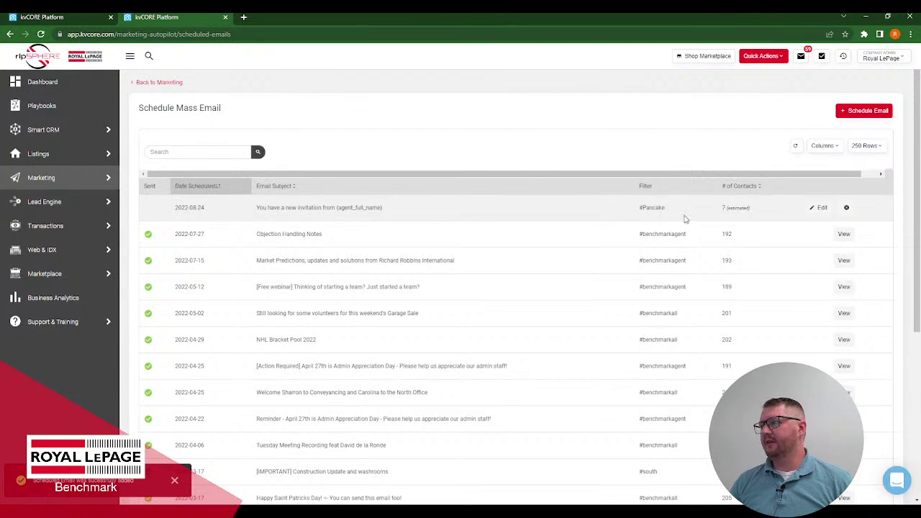
# - Delete the newly scheduled email for the #Pancake contacts and confirm the deletion
pyautogui.click(847, 208)
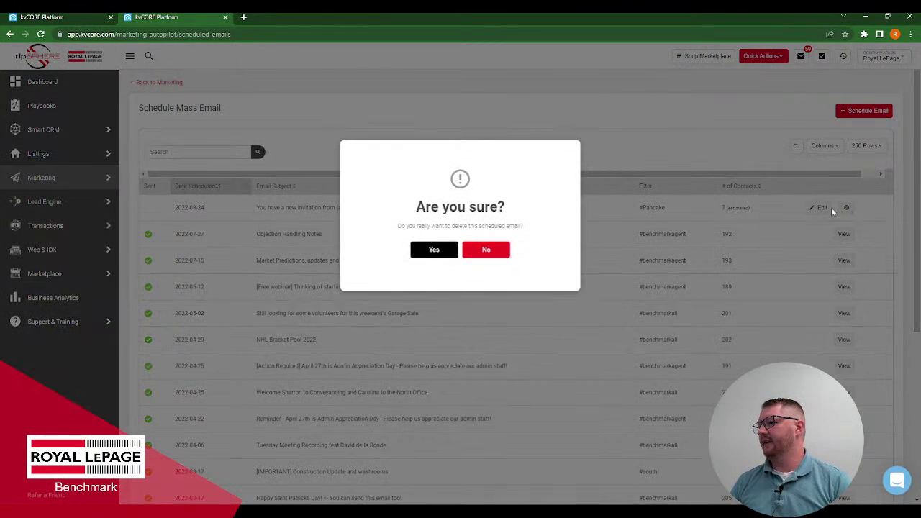
pyautogui.click(435, 249)
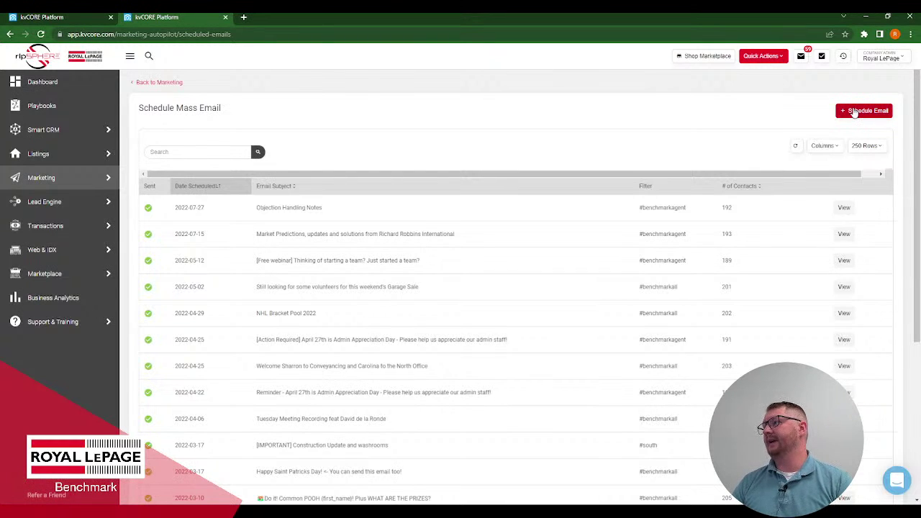
# - Start another scheduled email and set its send time to 2:00 pm
pyautogui.click(854, 112)
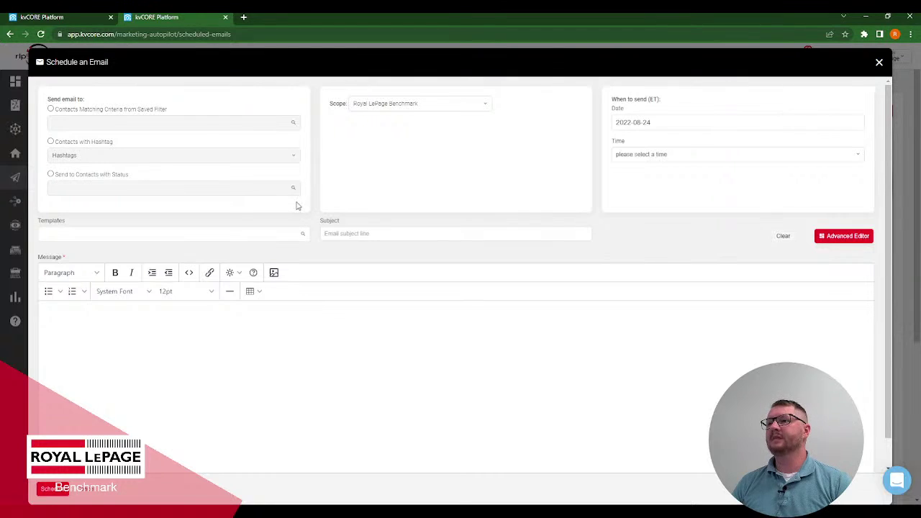
pyautogui.click(651, 155)
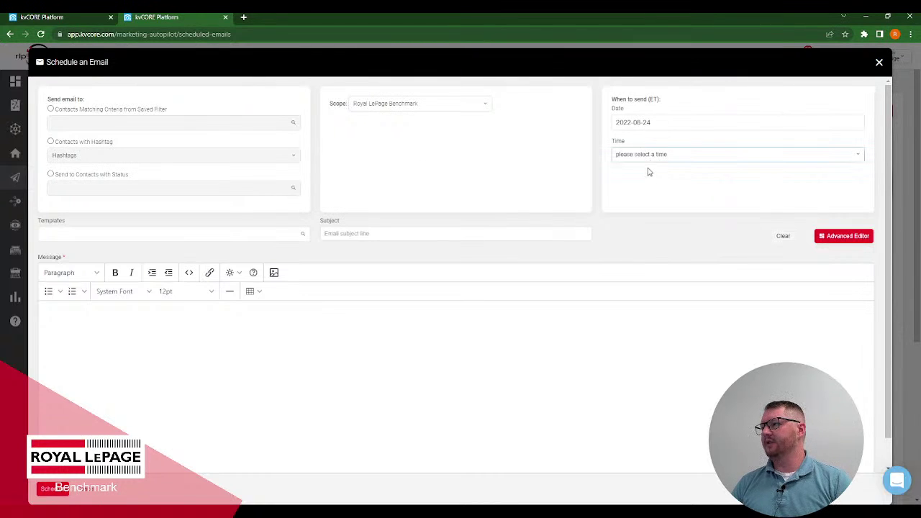
pyautogui.click(647, 171)
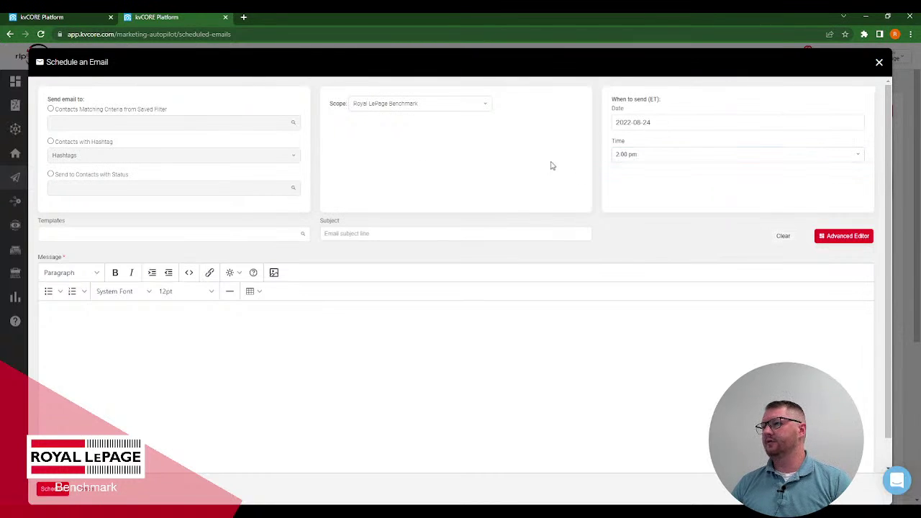
# - Address the email by contact status, adding Sphere, Prospect, Active Lead, New Lead, Client, Contract and Closed
pyautogui.click(51, 175)
pyautogui.click(130, 187)
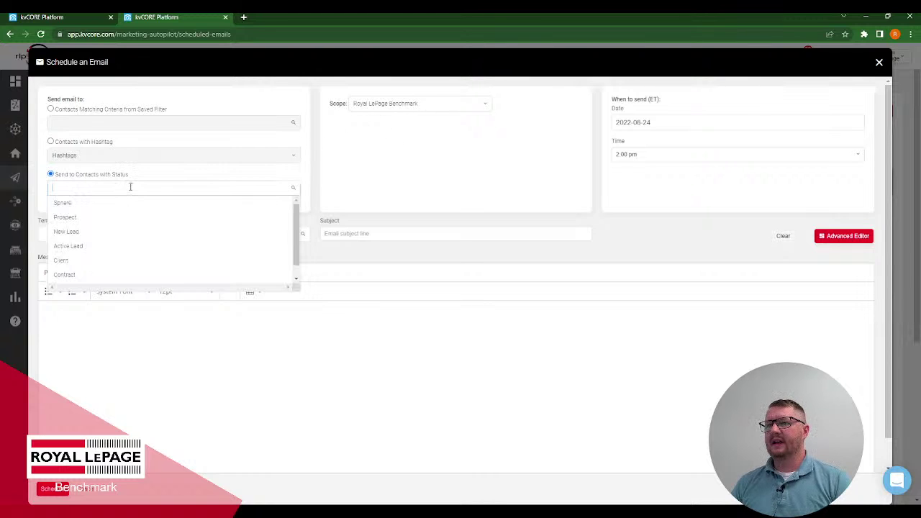
pyautogui.click(119, 205)
pyautogui.click(148, 187)
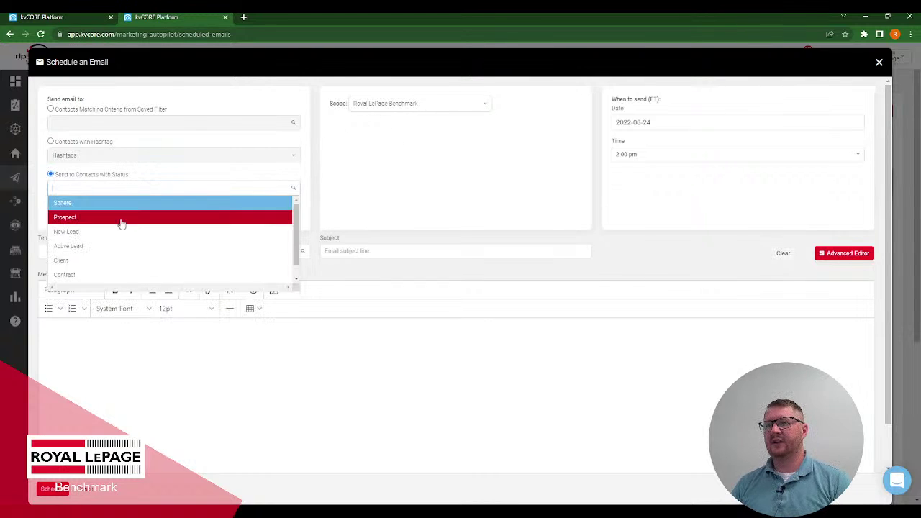
pyautogui.click(119, 218)
pyautogui.click(143, 186)
pyautogui.click(135, 237)
pyautogui.click(147, 206)
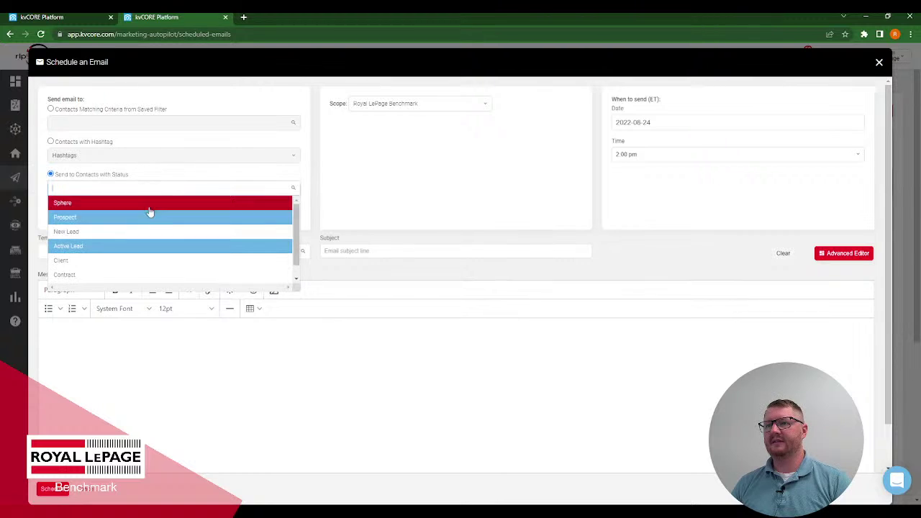
pyautogui.click(147, 222)
pyautogui.click(175, 190)
pyautogui.click(148, 261)
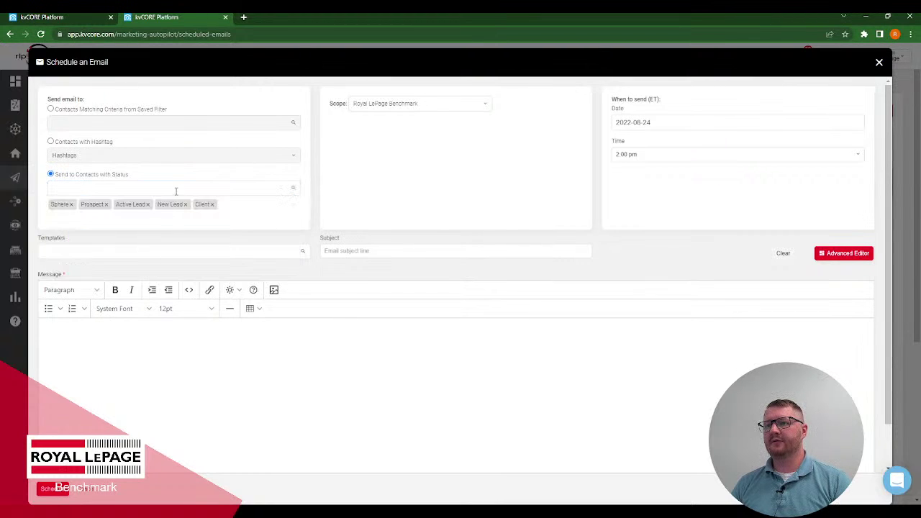
pyautogui.click(175, 191)
pyautogui.scroll(-1, 166, 252)
pyautogui.click(154, 264)
pyautogui.click(173, 188)
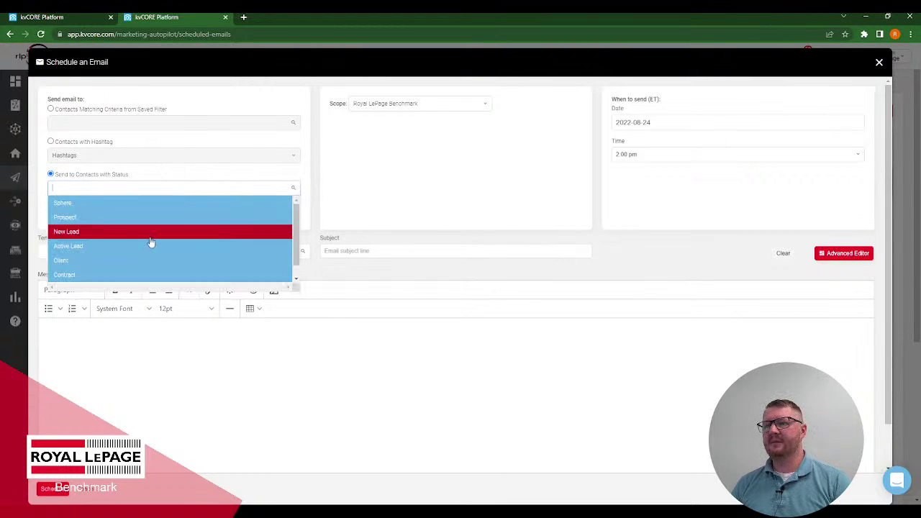
pyautogui.scroll(-1, 141, 259)
pyautogui.click(132, 276)
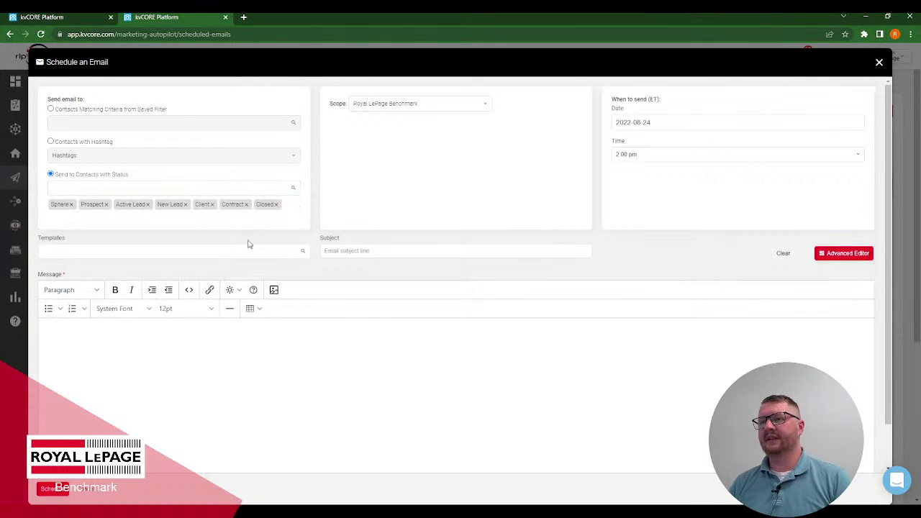
# - Find the 2022 Cochrane Pancake Breakfast template by searching for Pancake and load it into the email
pyautogui.click(220, 253)
pyautogui.write('P')
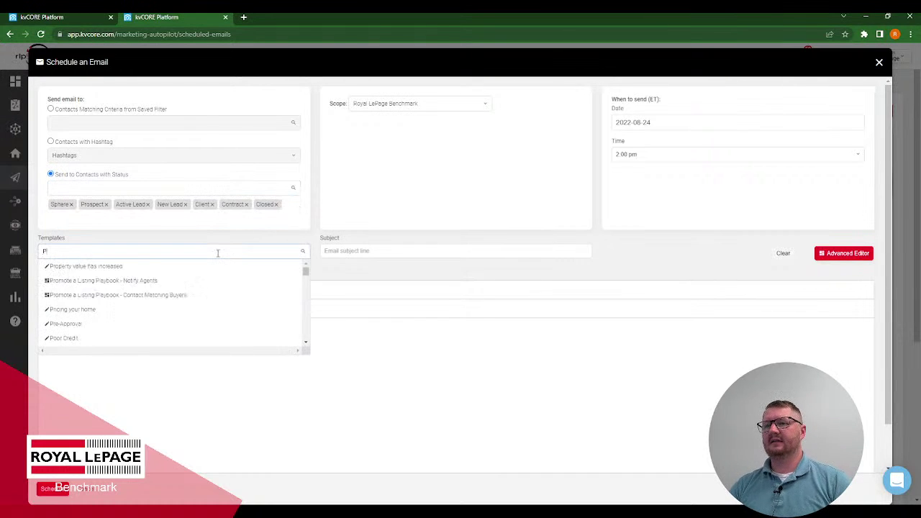
pyautogui.write('ancake')
pyautogui.click(180, 266)
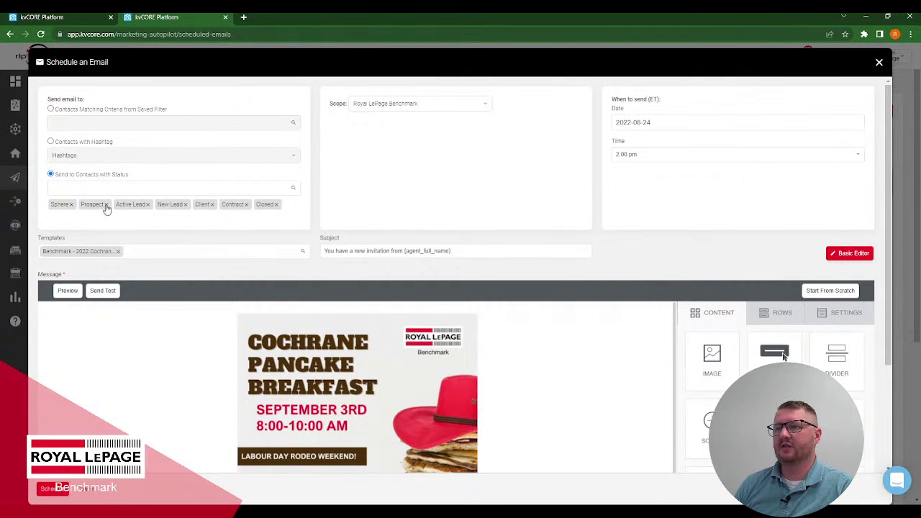
# - Remove the Prospect, Active Lead and New Lead statuses from the recipients and discard the unsaved scheduled email
pyautogui.click(106, 204)
pyautogui.click(112, 205)
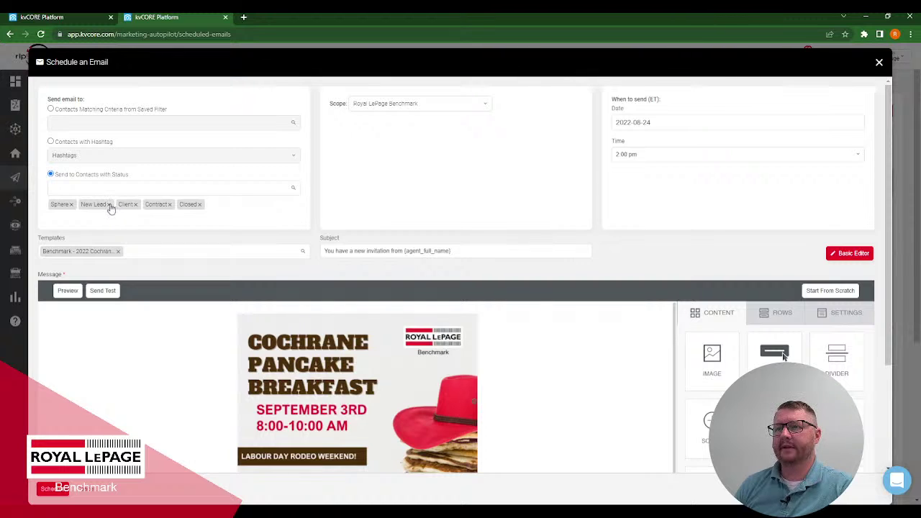
pyautogui.click(109, 205)
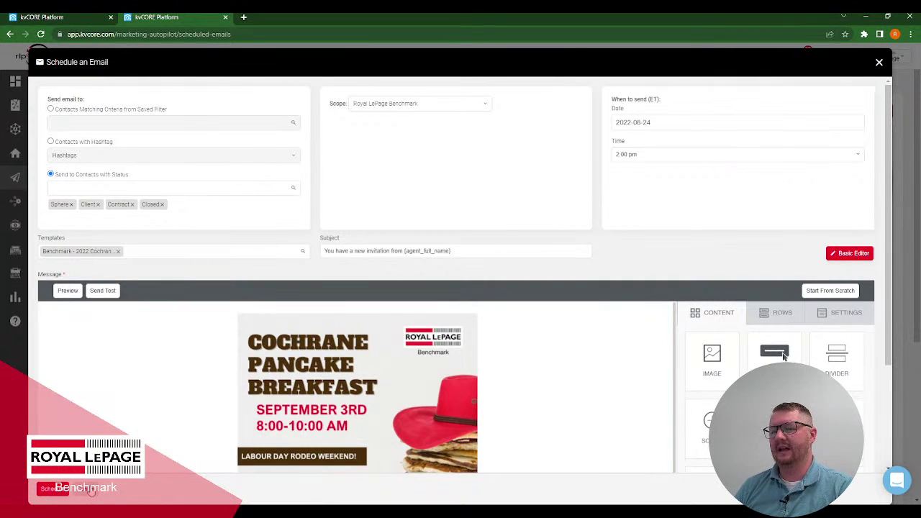
pyautogui.click(86, 490)
pyautogui.click(436, 250)
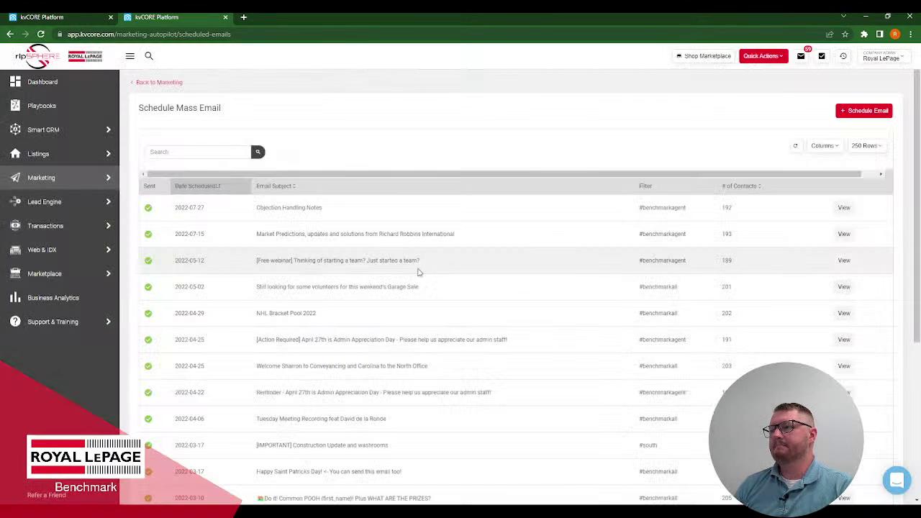
# - Open the email templates list in Smart Campaigns
pyautogui.moveTo(72, 184)
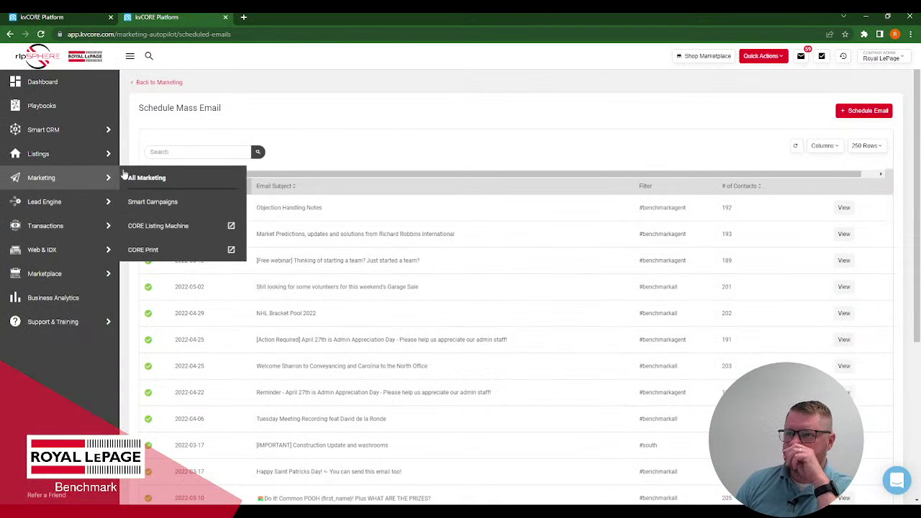
pyautogui.click(195, 203)
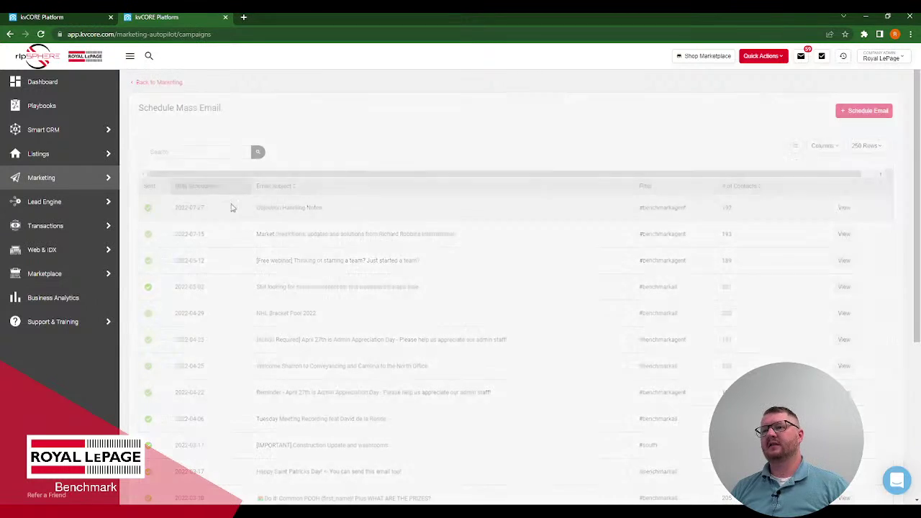
pyautogui.click(302, 132)
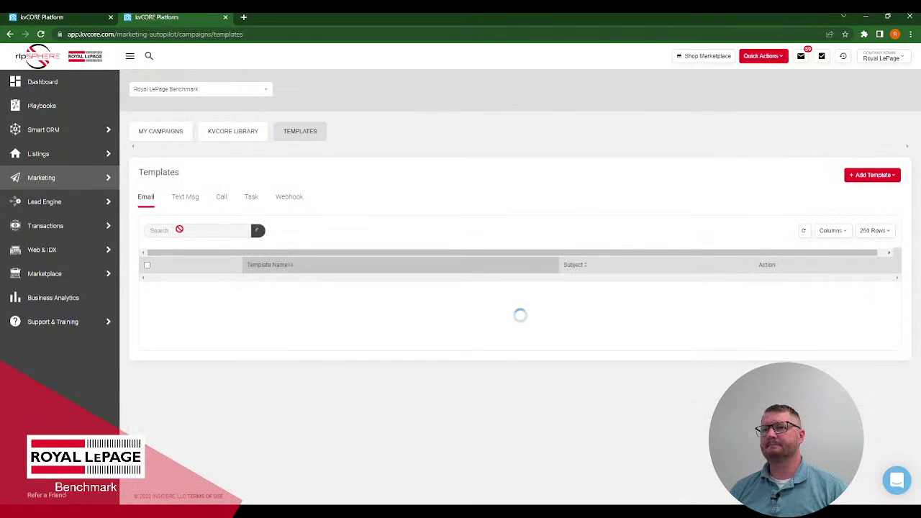
# - Go to the Smart CRM contacts and open the Benchmark Agents contact list
pyautogui.click(52, 130)
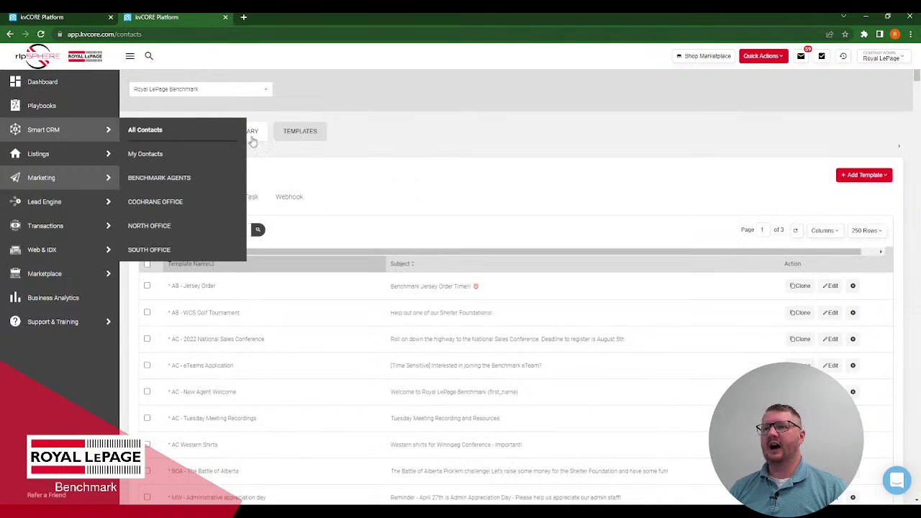
pyautogui.moveTo(101, 133)
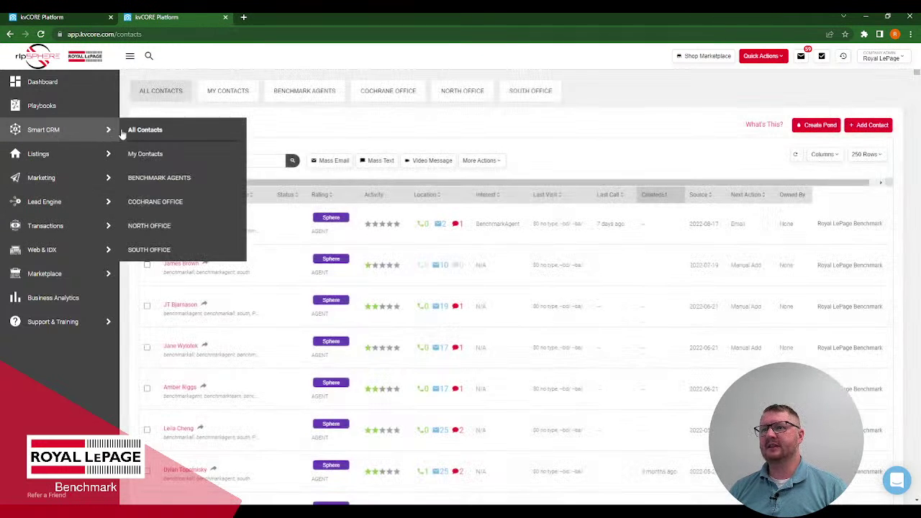
pyautogui.click(165, 177)
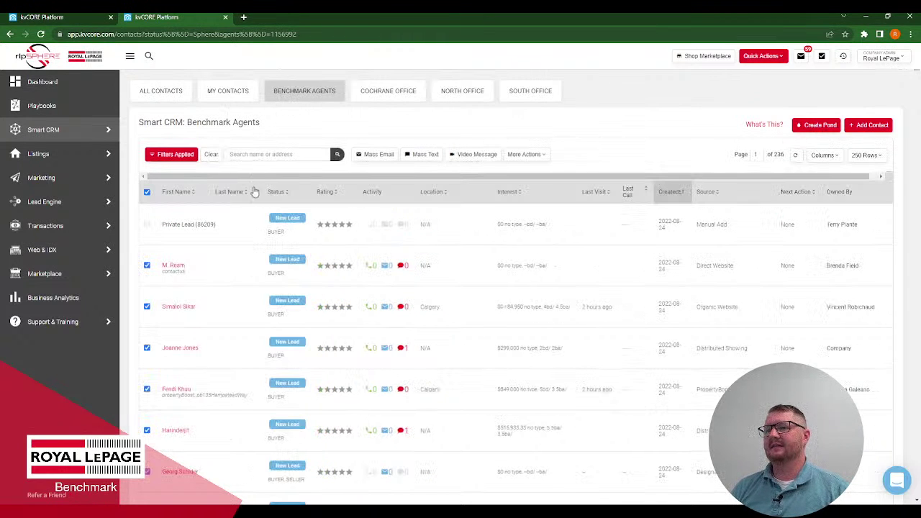
# - Select all contacts in the Benchmark Agents list and look at the additional bulk actions available for them
pyautogui.click(313, 95)
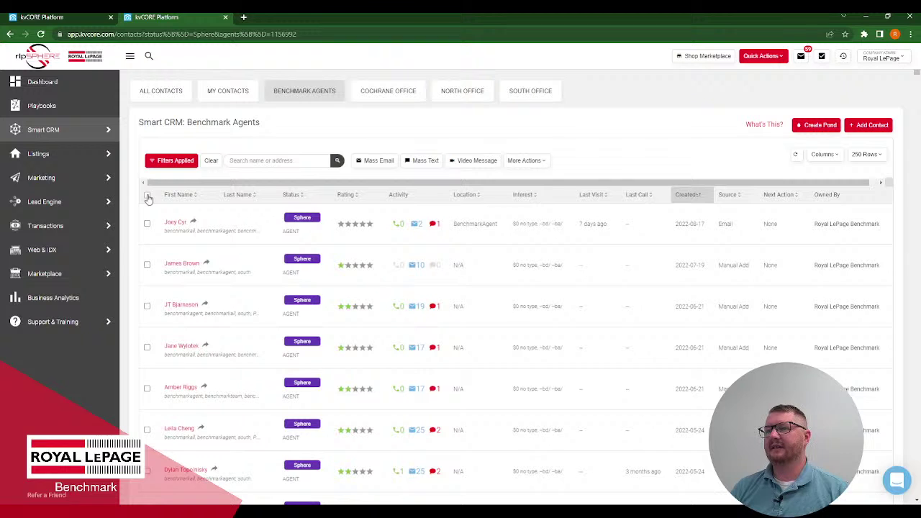
pyautogui.click(146, 195)
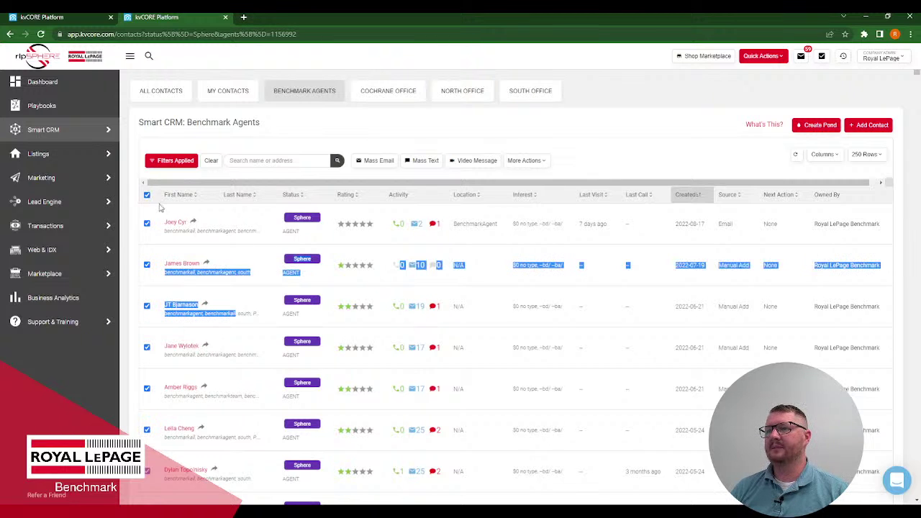
pyautogui.click(267, 178)
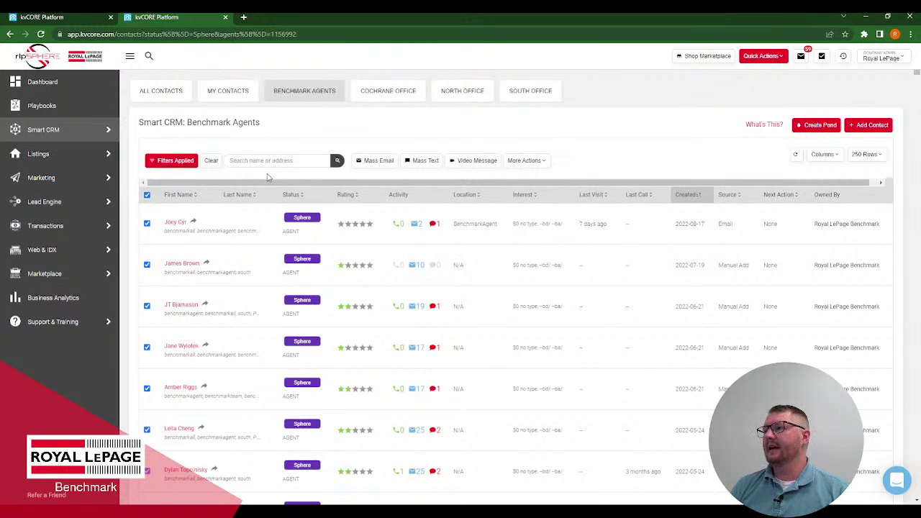
pyautogui.click(525, 161)
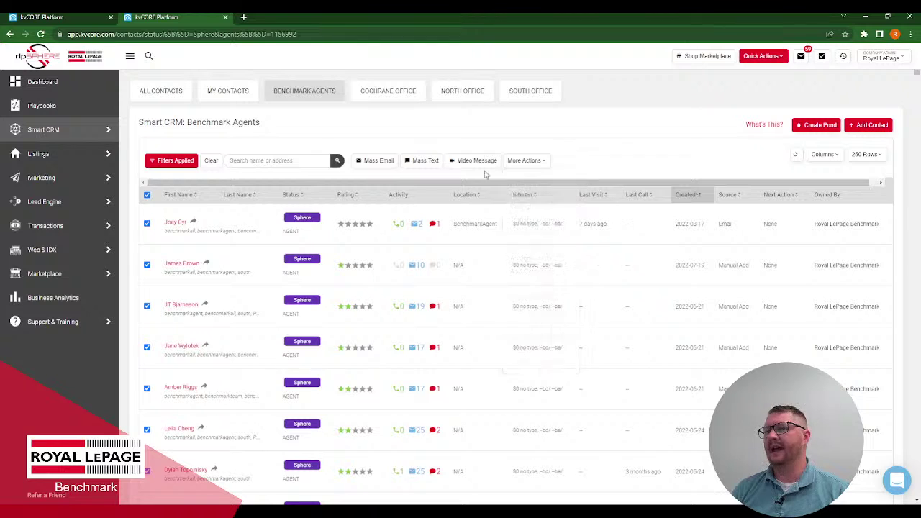
# - Go to the Scheduled Mass Emails in Marketing and start a new scheduled email
pyautogui.moveTo(58, 181)
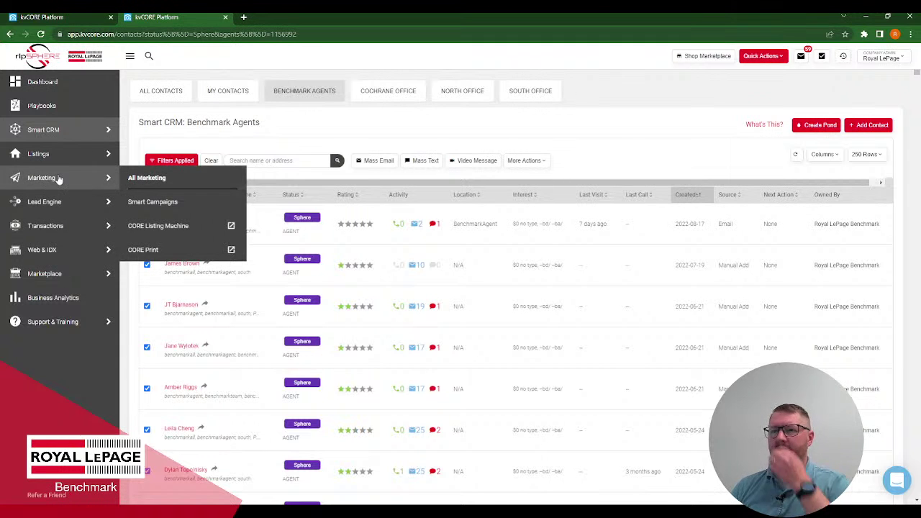
pyautogui.click(60, 179)
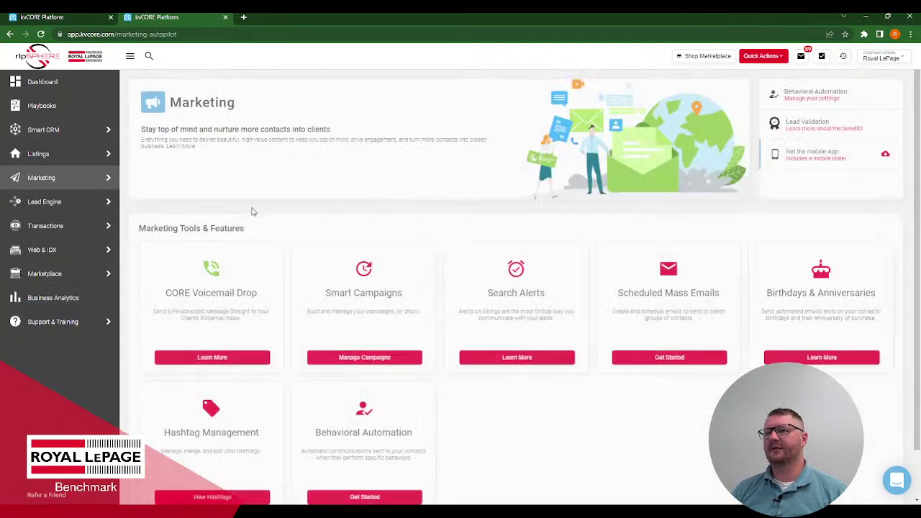
pyautogui.scroll(-1, 454, 263)
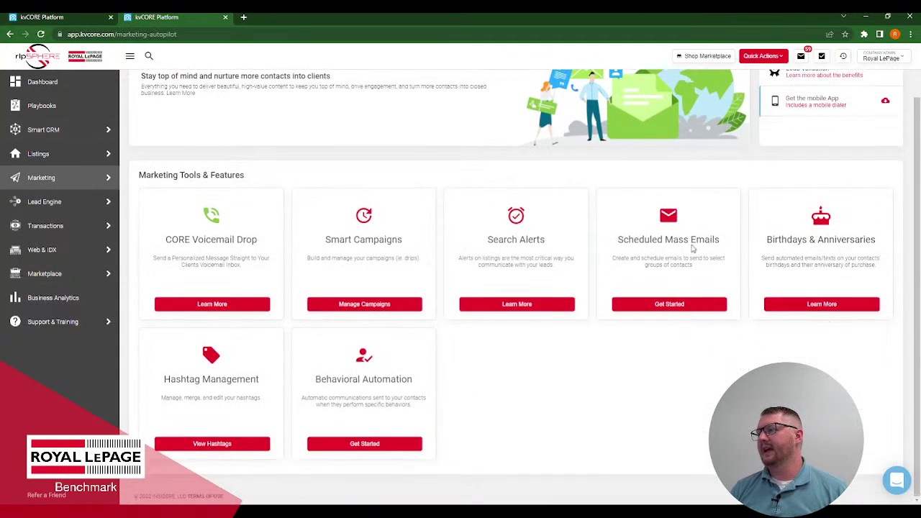
pyautogui.click(666, 303)
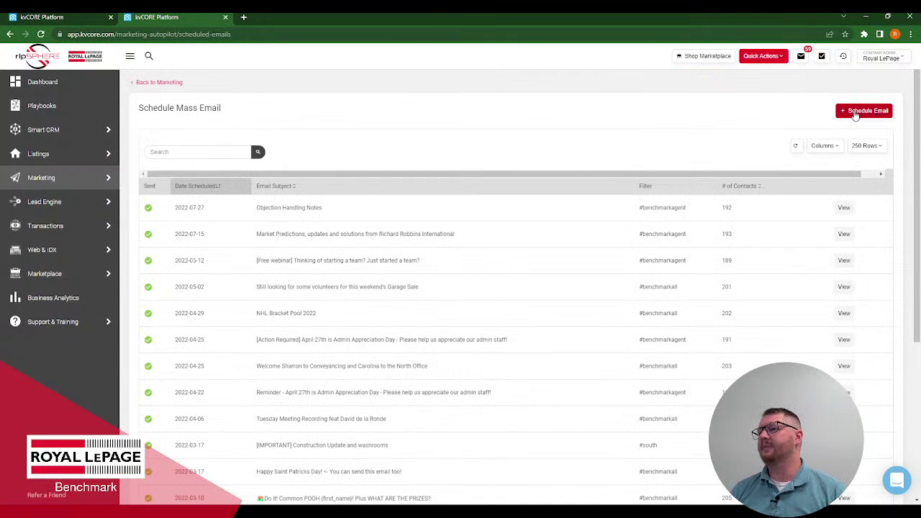
pyautogui.click(861, 114)
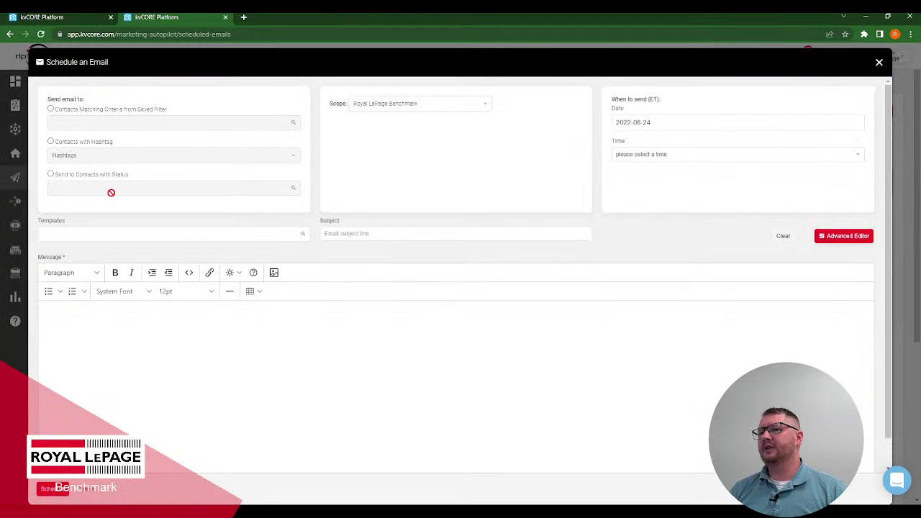
pyautogui.click(121, 234)
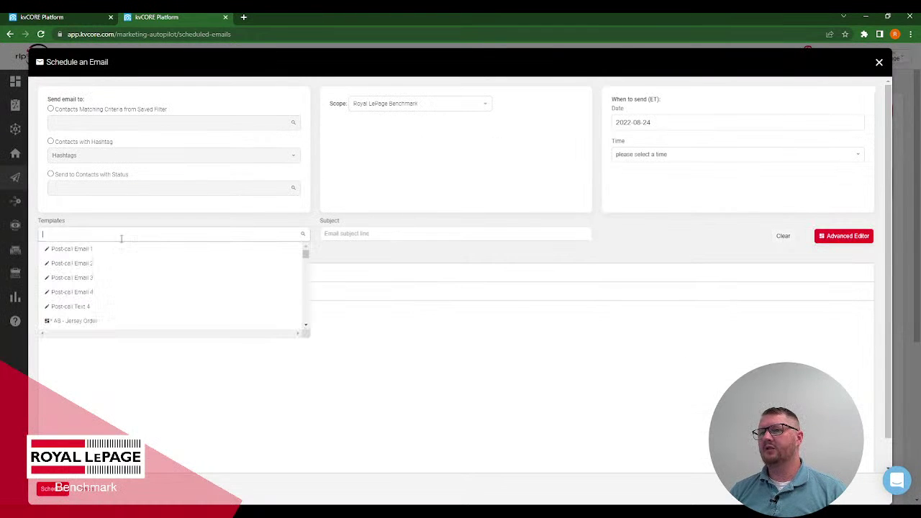
pyautogui.click(392, 258)
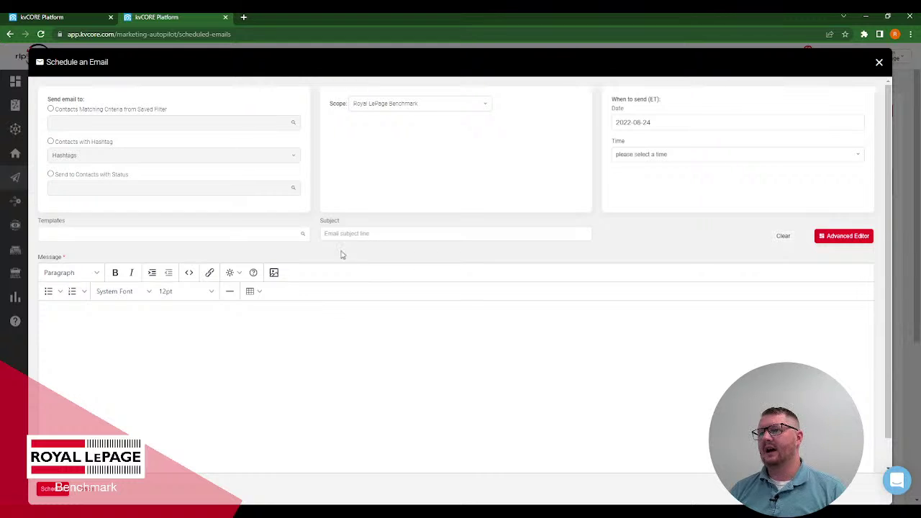
# - Address the scheduled email to contacts with the benchmarkall hashtag
pyautogui.click(51, 142)
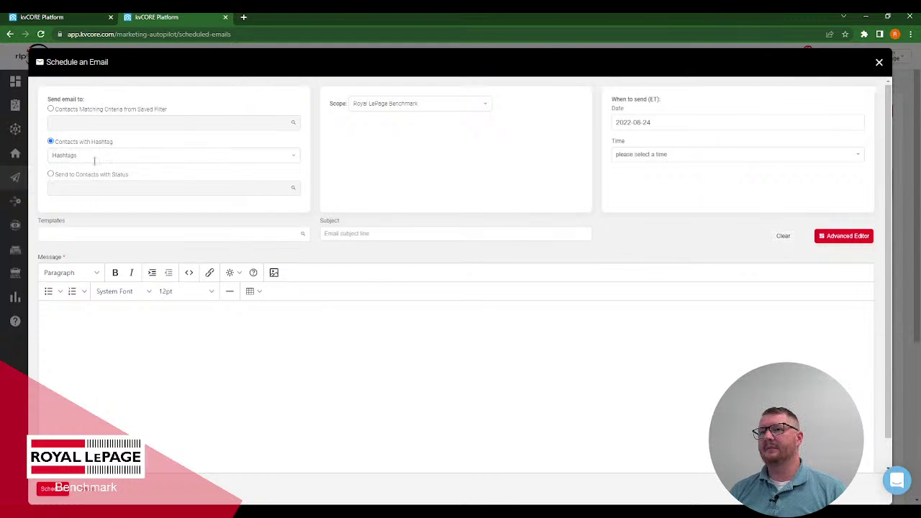
pyautogui.click(97, 157)
pyautogui.write('benc')
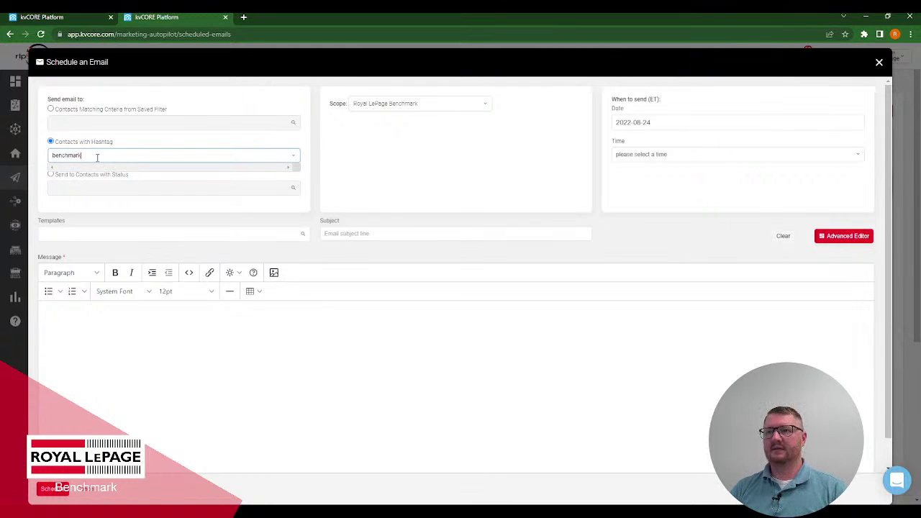
pyautogui.write('hmark')
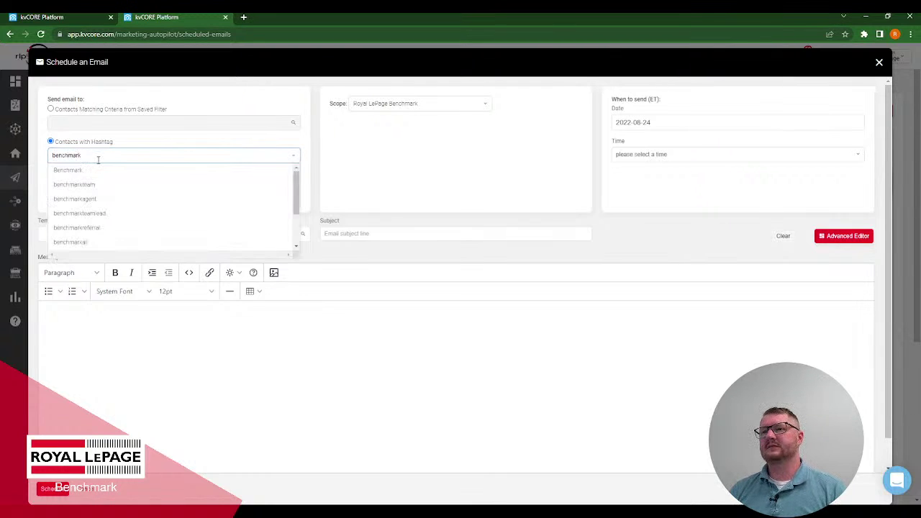
pyautogui.click(96, 242)
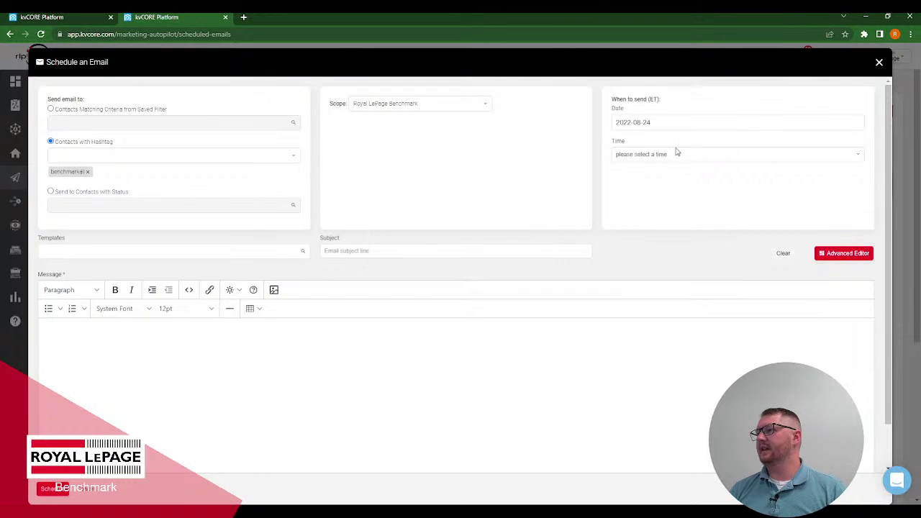
# - Set the email to go out on 2022-08-29 at 9:00 pm
pyautogui.click(672, 124)
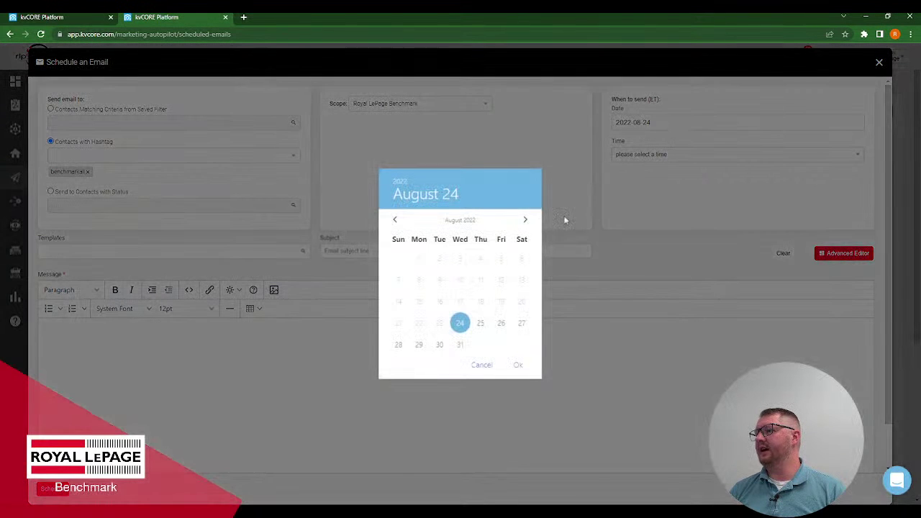
pyautogui.click(421, 346)
pyautogui.click(518, 364)
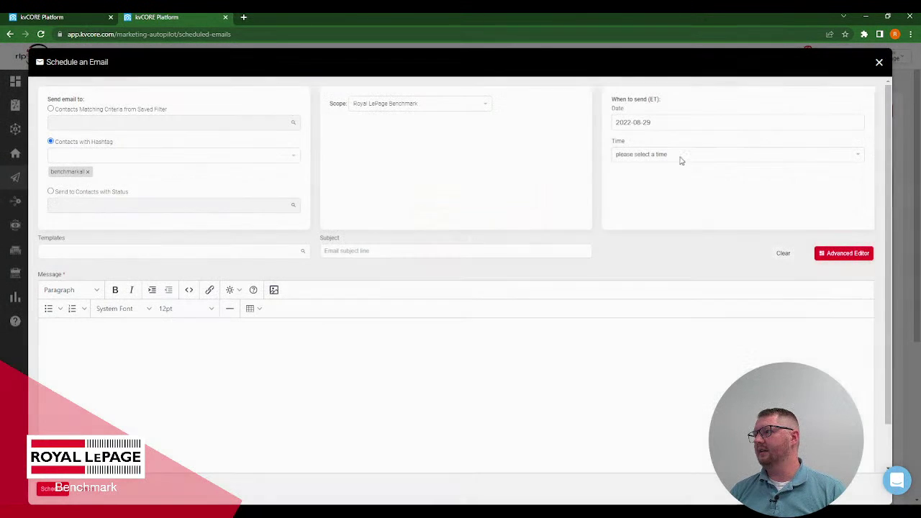
pyautogui.click(633, 273)
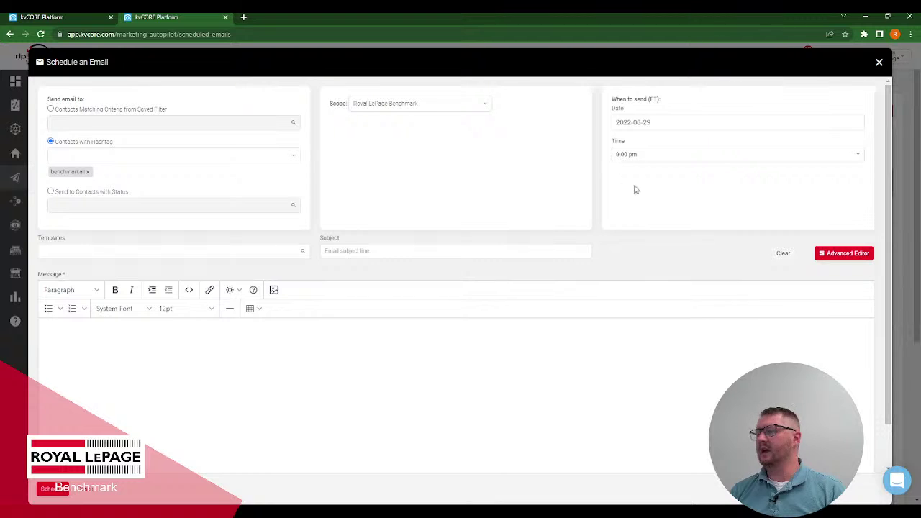
# - Search the templates for pancake and load Benchmark - 2022 Cochrane Pancake Breakfast into the email
pyautogui.click(184, 249)
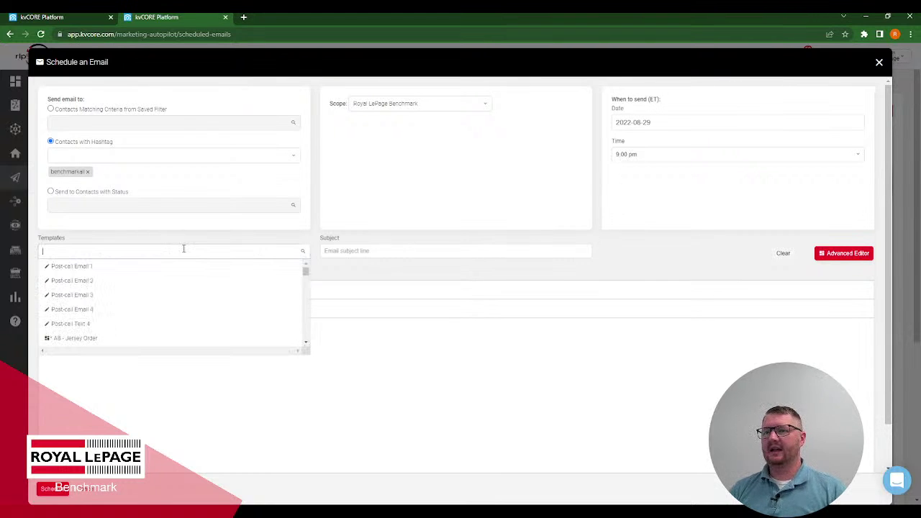
pyautogui.write('pancake')
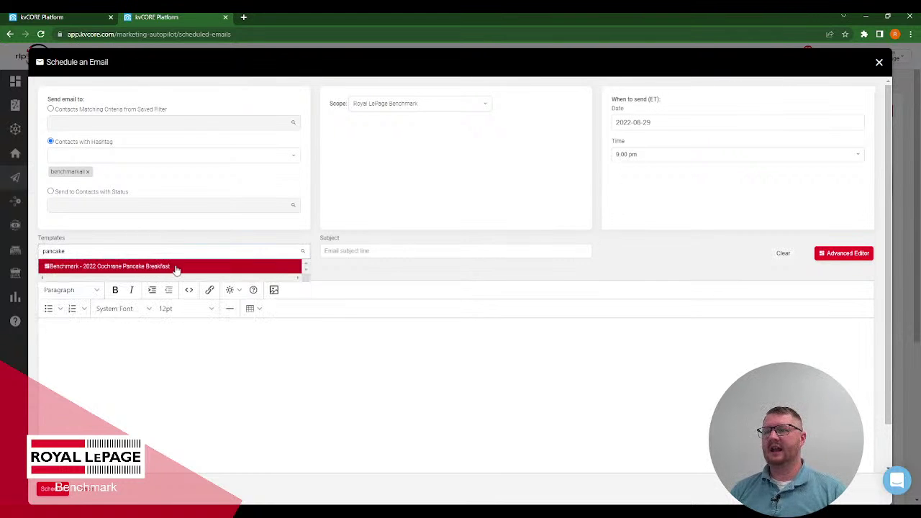
pyautogui.click(176, 268)
# - Add "Reminder:" at the start of the subject line and check the event details in the message
pyautogui.click(326, 251)
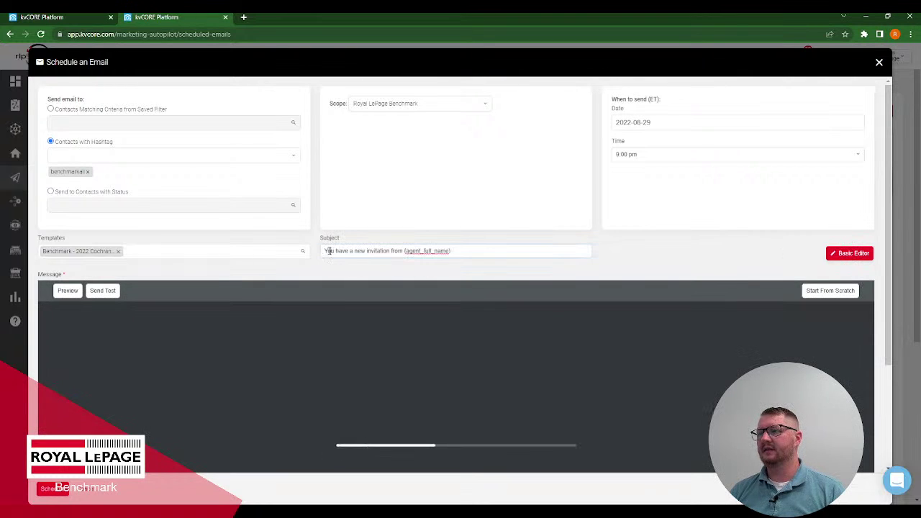
pyautogui.write('Reminder:')
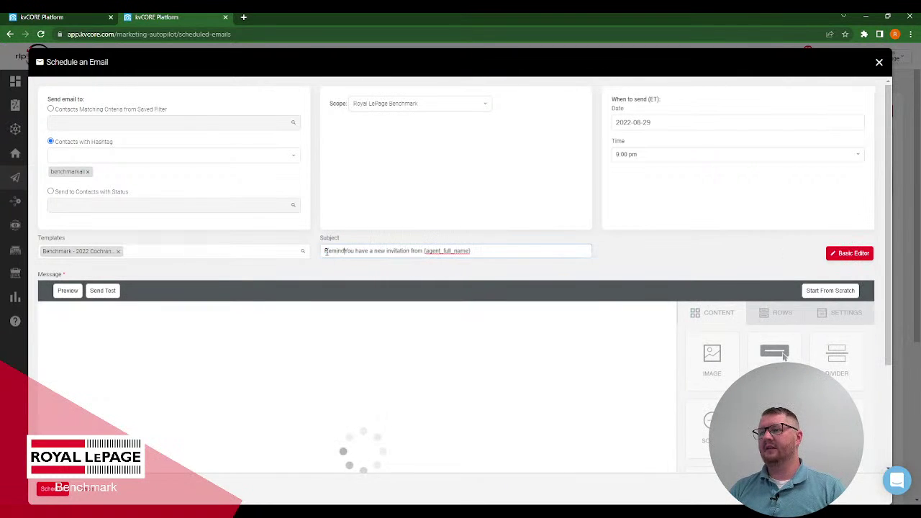
pyautogui.scroll(-5, 353, 345)
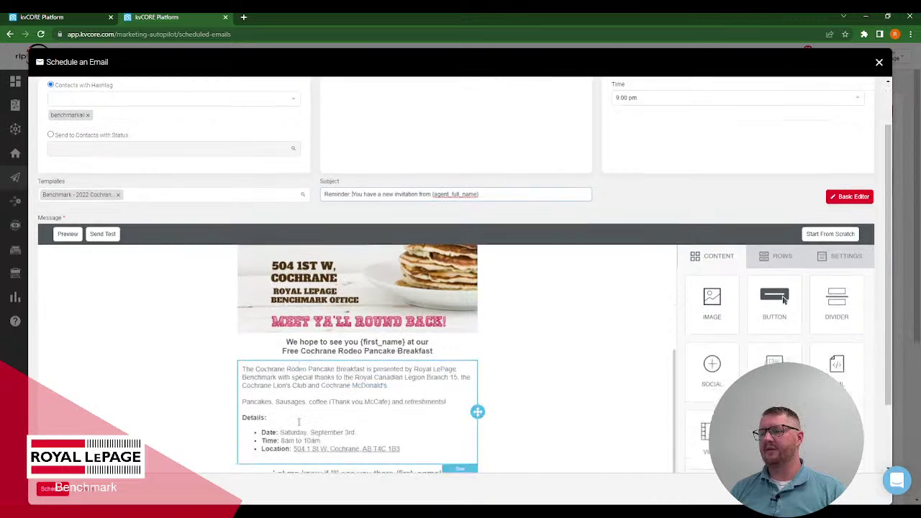